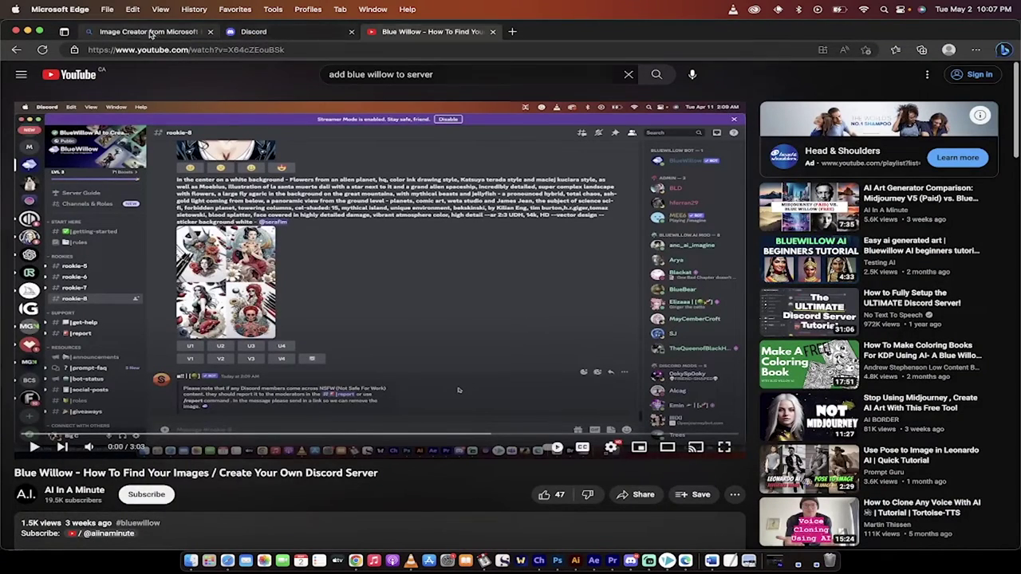
Bring up Bing Image Creator and browse its gallery of example images and their prompts.
{"action": "left_click", "coordinate": [152, 32]}
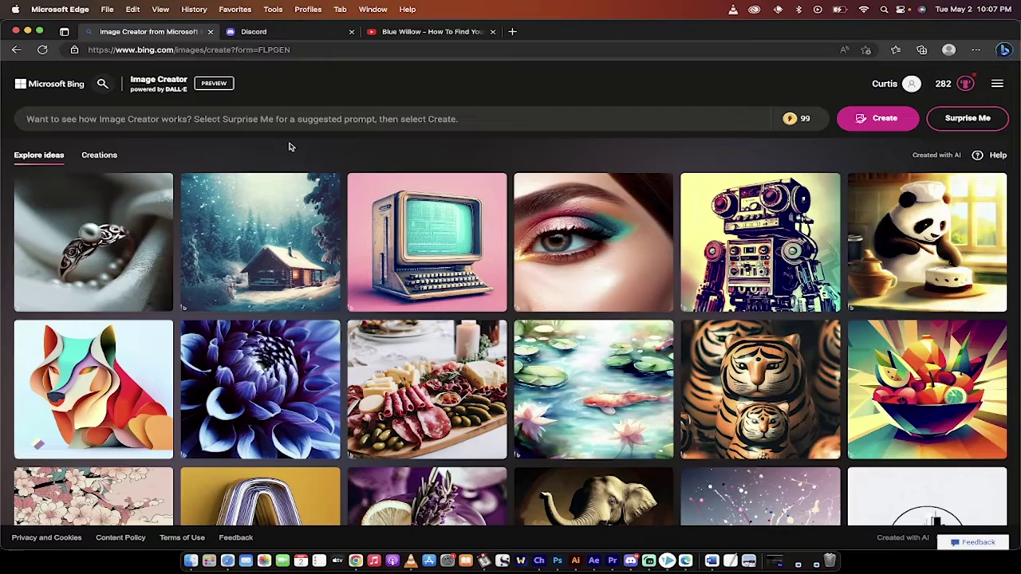
{"action": "scroll", "coordinate": [335, 207], "scroll_direction": "down", "scroll_amount": 3}
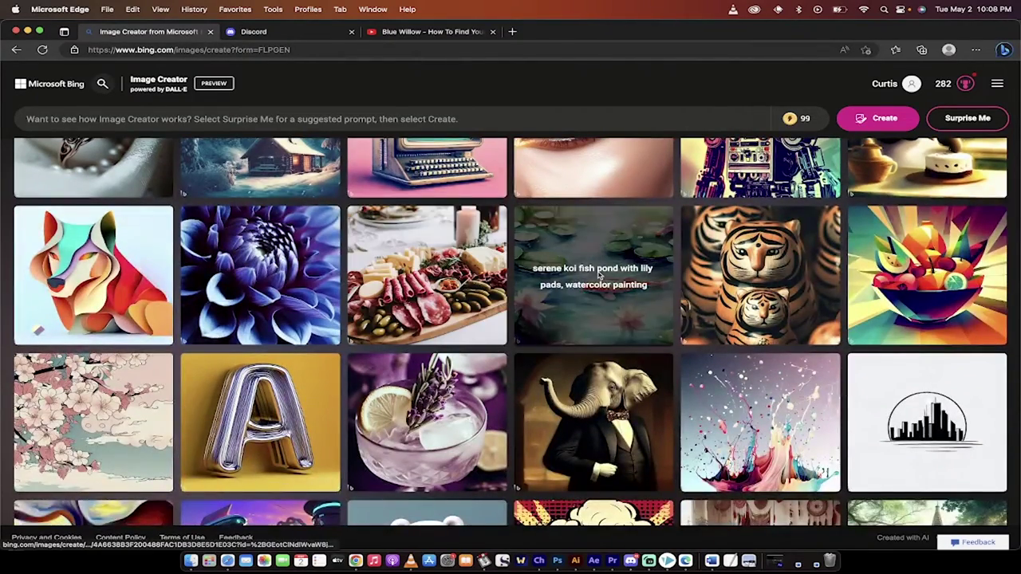
{"action": "scroll", "coordinate": [598, 273], "scroll_direction": "down", "scroll_amount": 5}
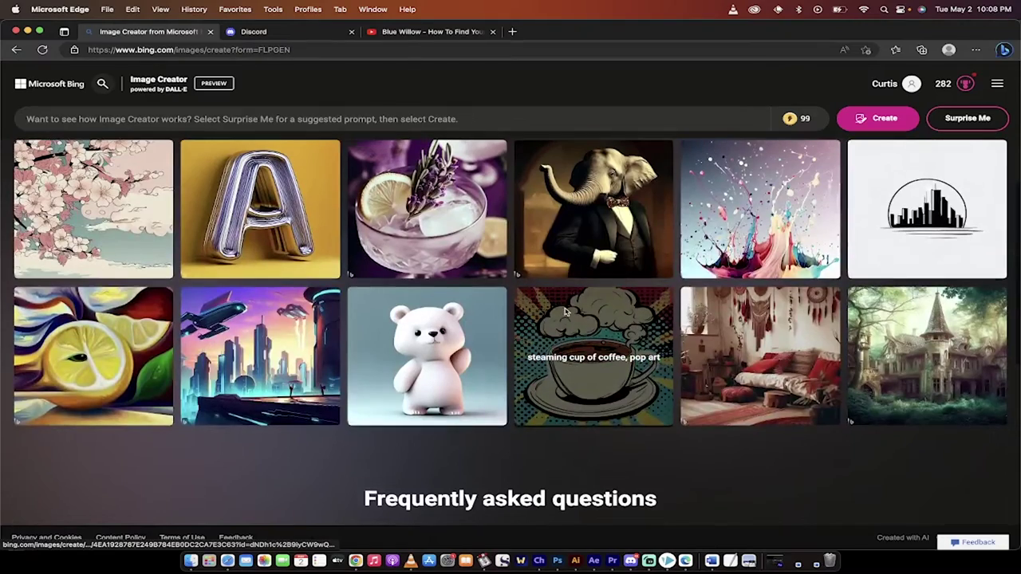
{"action": "scroll", "coordinate": [565, 311], "scroll_direction": "up", "scroll_amount": 8}
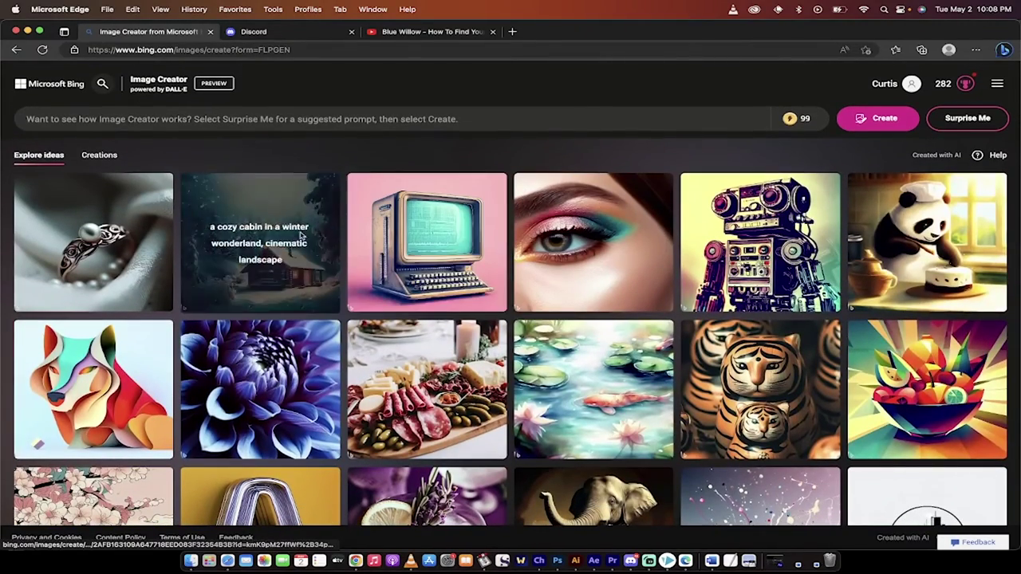
{"action": "left_click", "coordinate": [319, 124]}
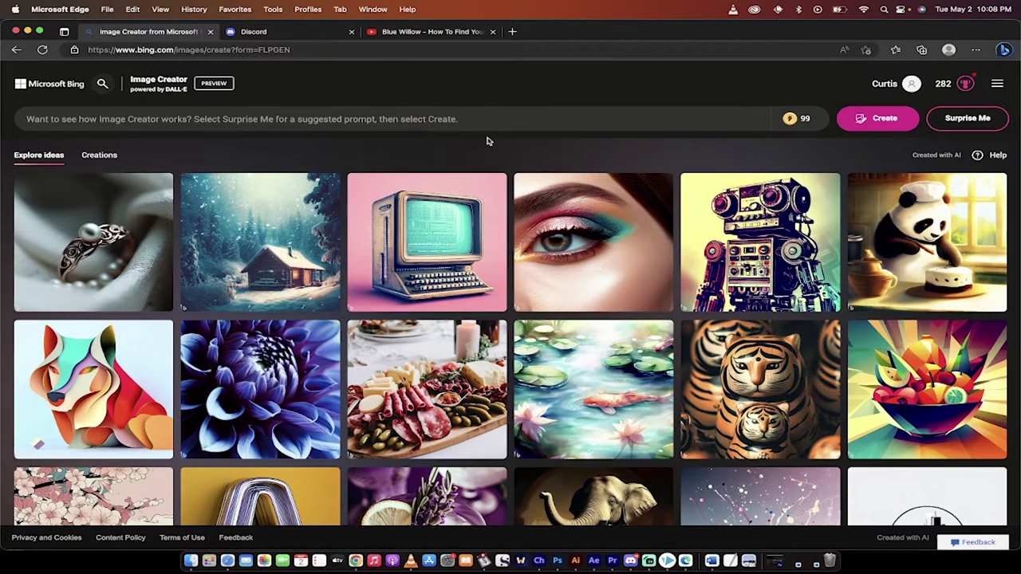
Switch to ChatGPT in Chrome and review the request asking for five random AI image prompts.
{"action": "left_click", "coordinate": [355, 561]}
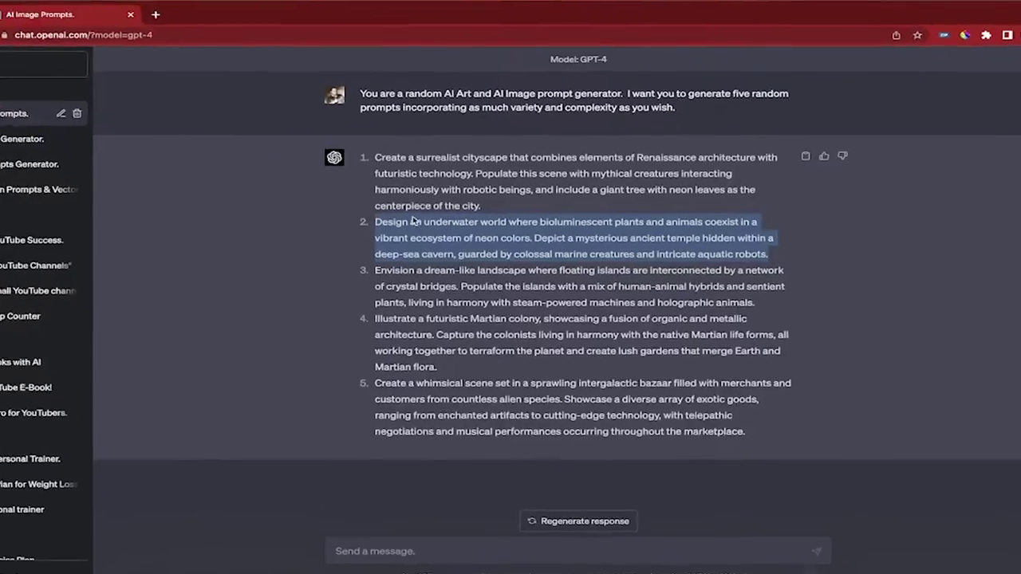
{"action": "left_click", "coordinate": [448, 184]}
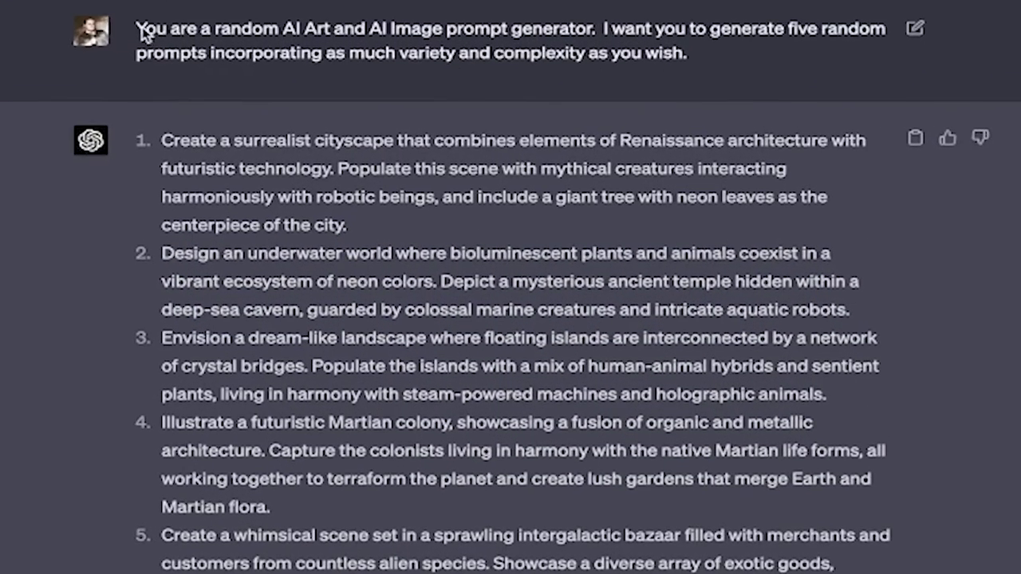
{"action": "left_click_drag", "start_coordinate": [199, 47], "coordinate": [690, 95]}
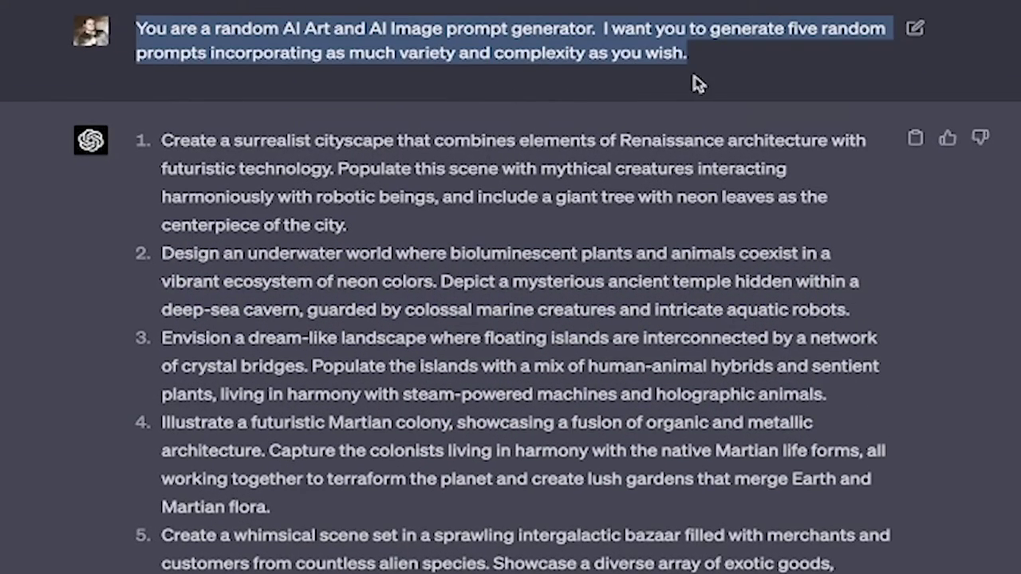
{"action": "left_click", "coordinate": [525, 60]}
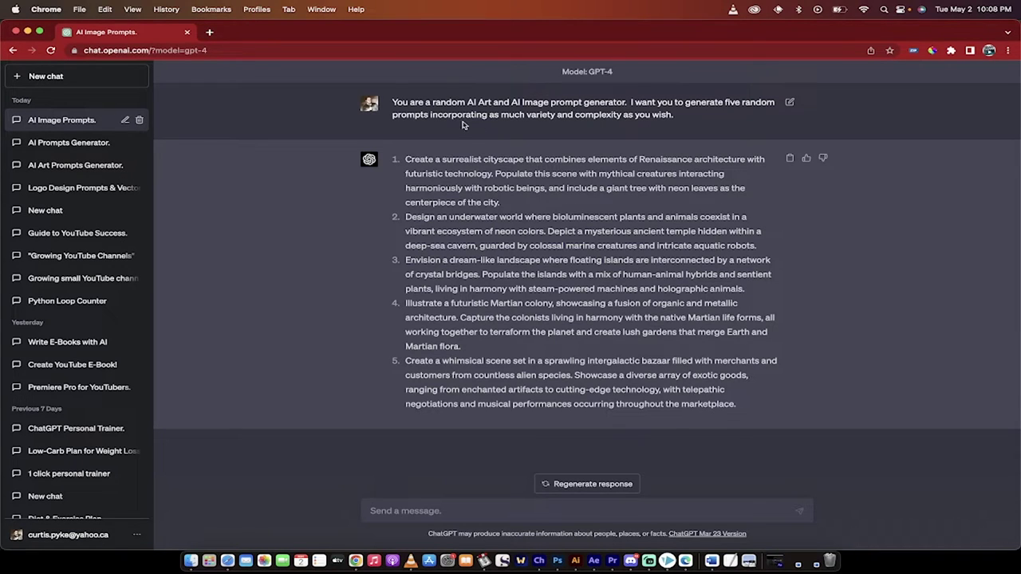
Copy the first generated prompt, the surrealist cityscape with Renaissance architecture and futuristic technology.
{"action": "left_click_drag", "start_coordinate": [405, 160], "coordinate": [501, 205]}
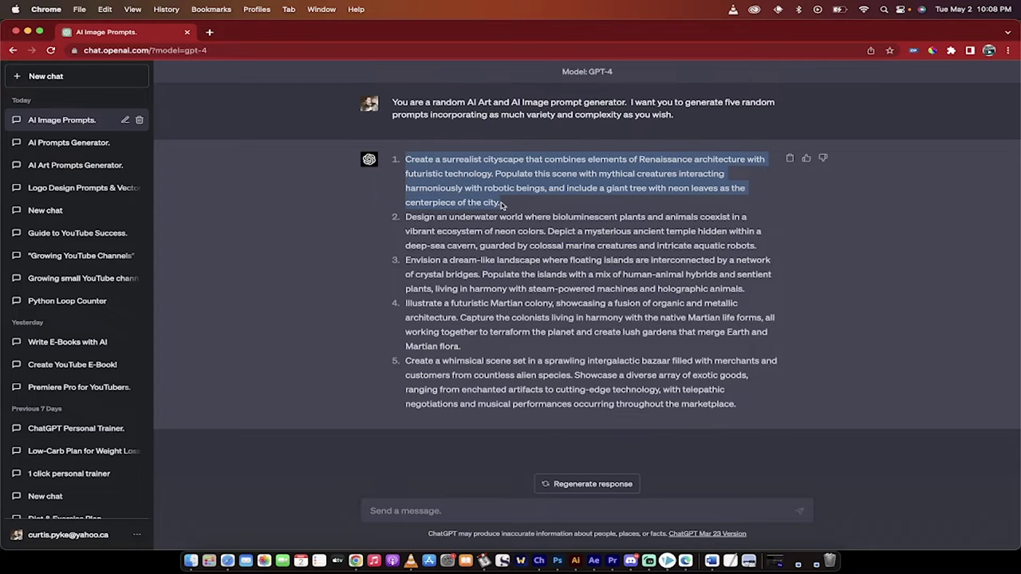
{"action": "right_click", "coordinate": [491, 190]}
{"action": "left_click", "coordinate": [512, 209]}
Switch to Discord and submit the copied cityscape prompt with the /imagine command in the Blue Willow server's general channel.
{"action": "left_click", "coordinate": [631, 563]}
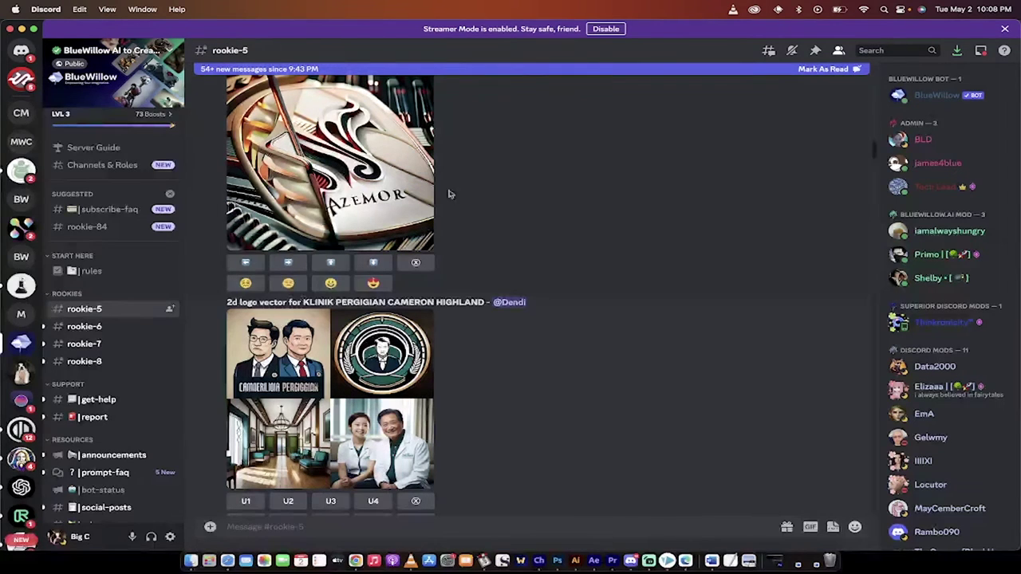
{"action": "left_click", "coordinate": [20, 257]}
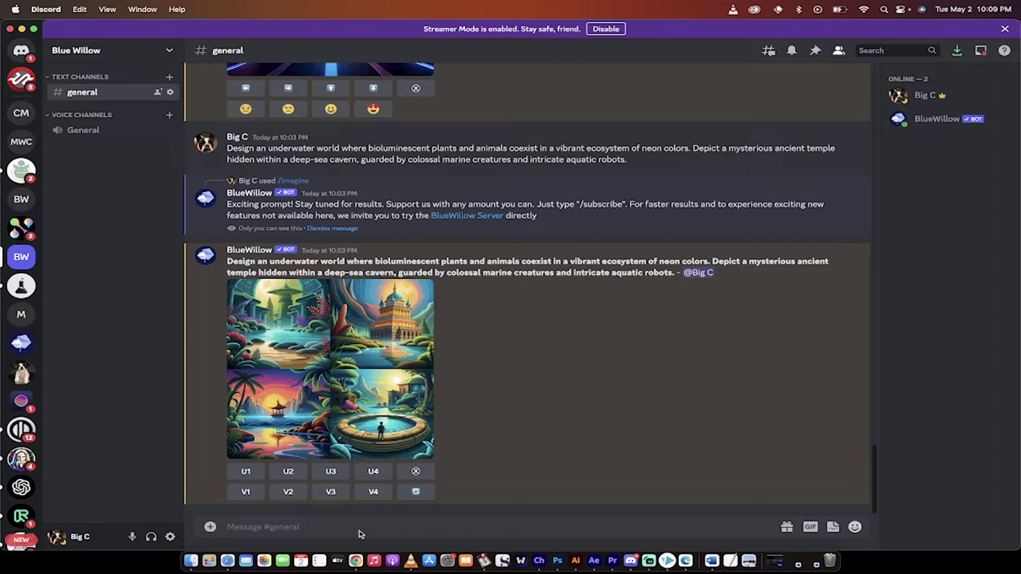
{"action": "type", "text": "/ima"}
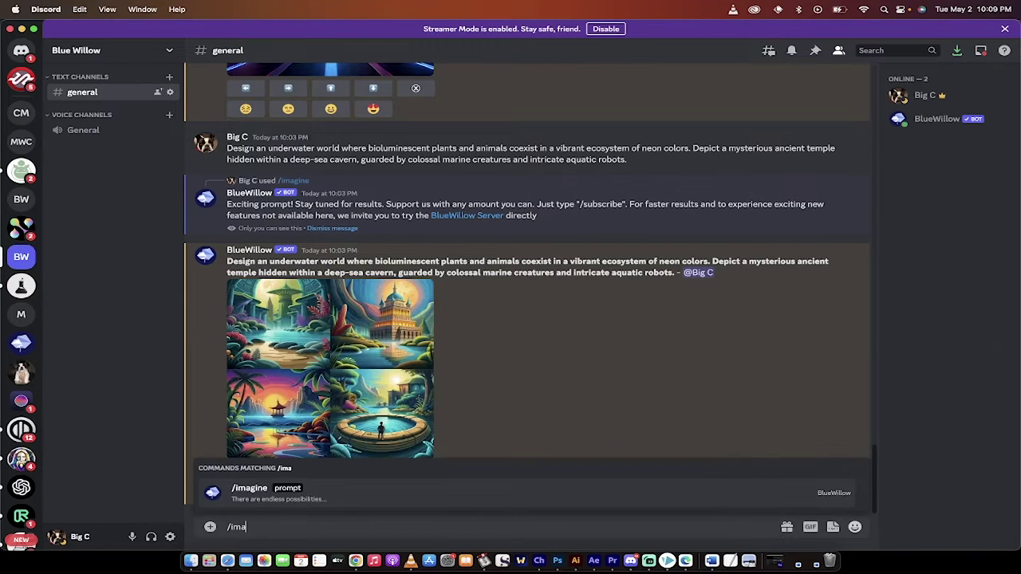
{"action": "key", "text": "Tab"}
{"action": "key", "text": "super+v"}
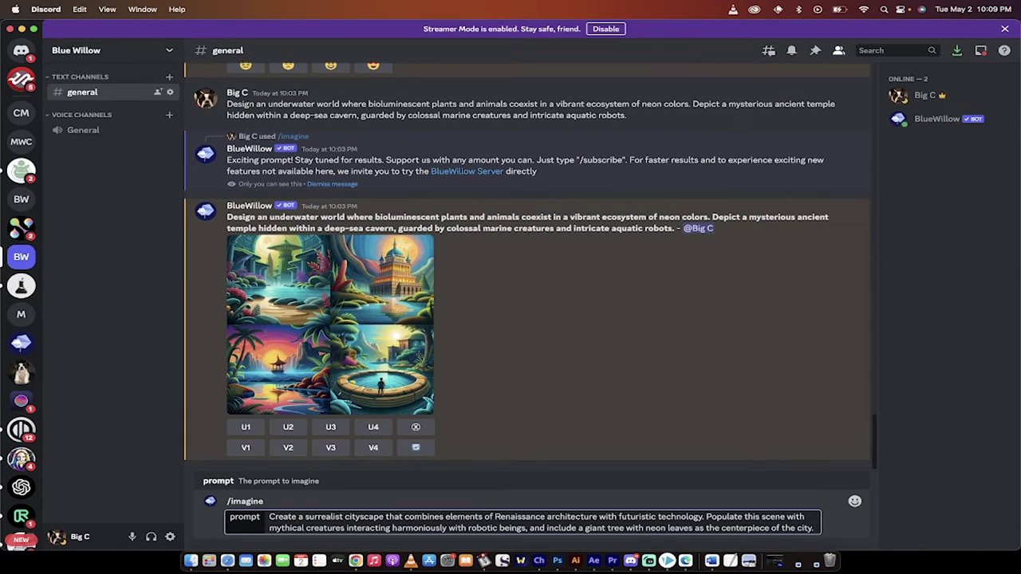
{"action": "key", "text": "Return"}
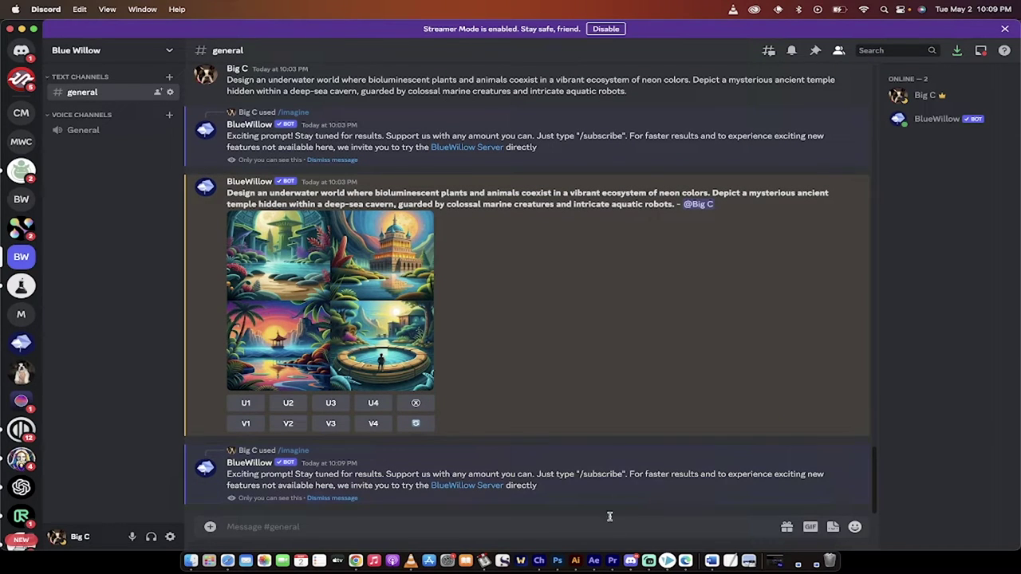
Switch to Bing Image Creator in Edge and try to generate images from the same surrealist cityscape prompt.
{"action": "left_click", "coordinate": [685, 561]}
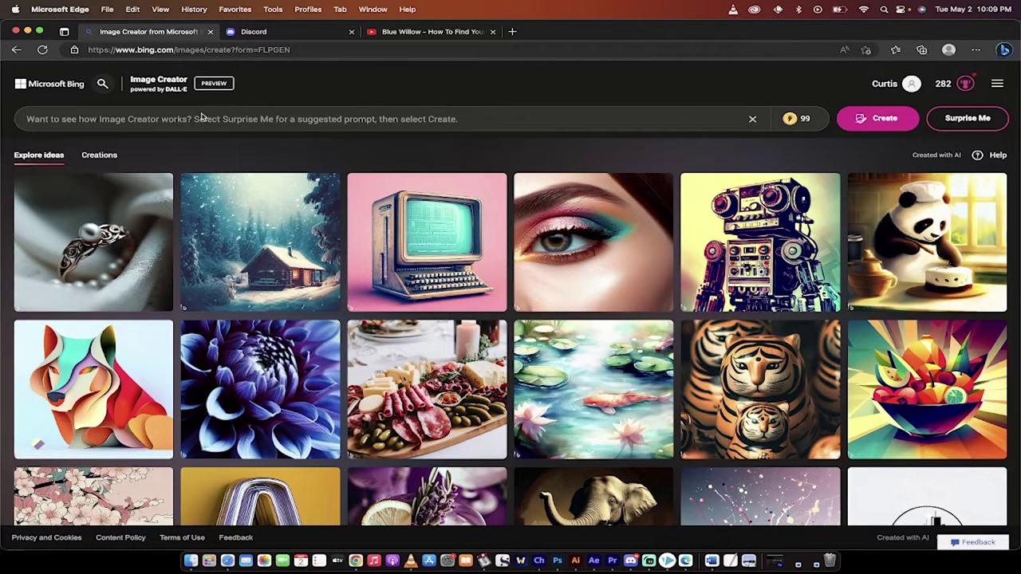
{"action": "left_click", "coordinate": [343, 125]}
{"action": "key", "text": "super+v"}
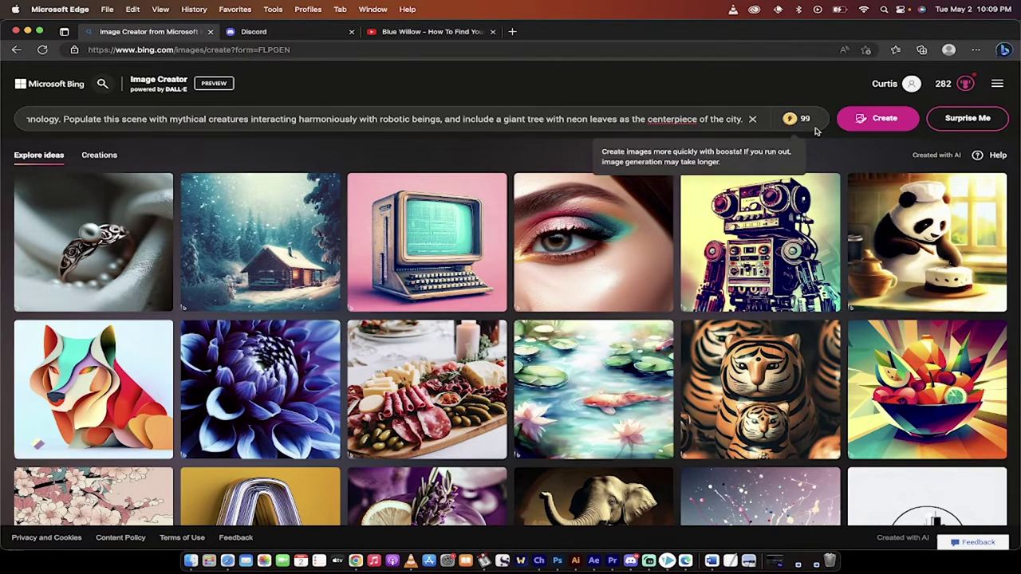
{"action": "left_click", "coordinate": [868, 121]}
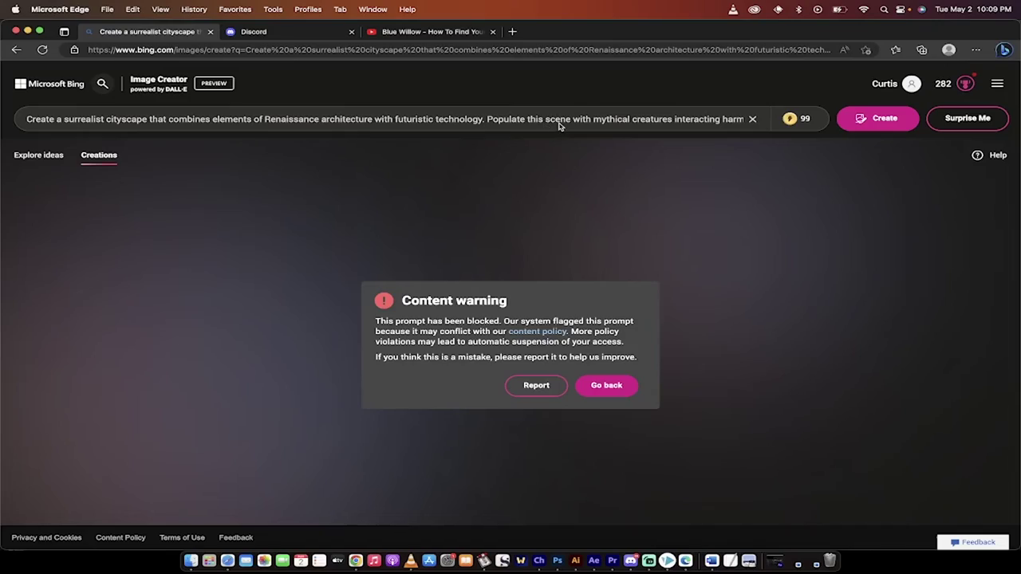
Check the cityscape prompt against the original in ChatGPT and report its blocking in Image Creator as a mistake.
{"action": "left_click_drag", "start_coordinate": [560, 121], "coordinate": [653, 126]}
{"action": "left_click", "coordinate": [361, 560]}
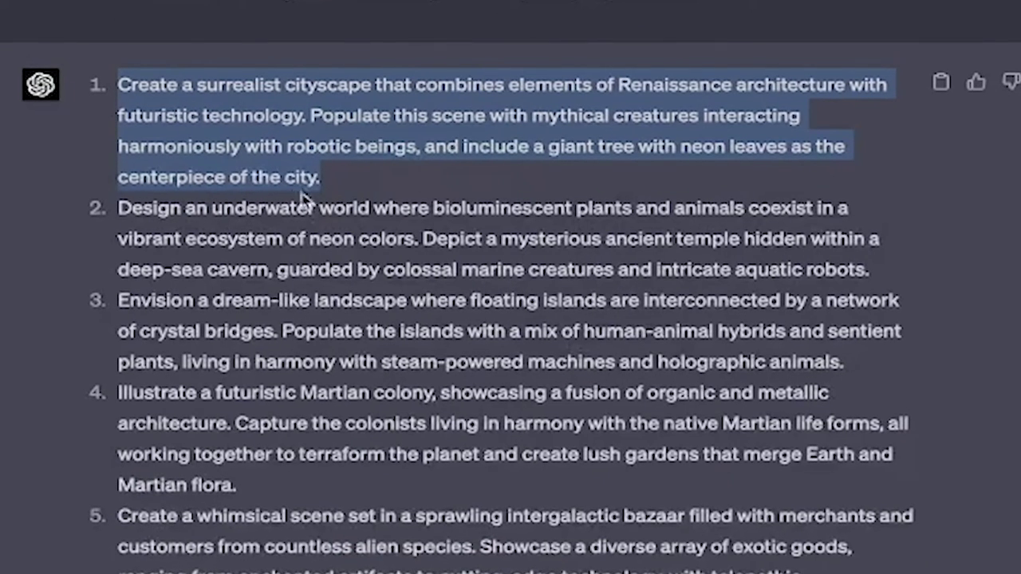
{"action": "left_click", "coordinate": [319, 187]}
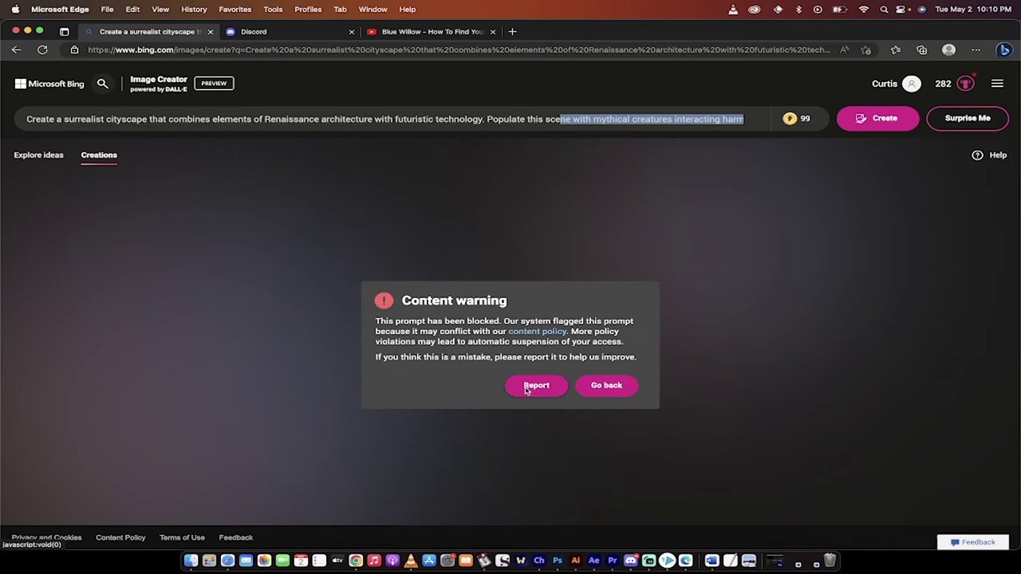
{"action": "left_click", "coordinate": [526, 389]}
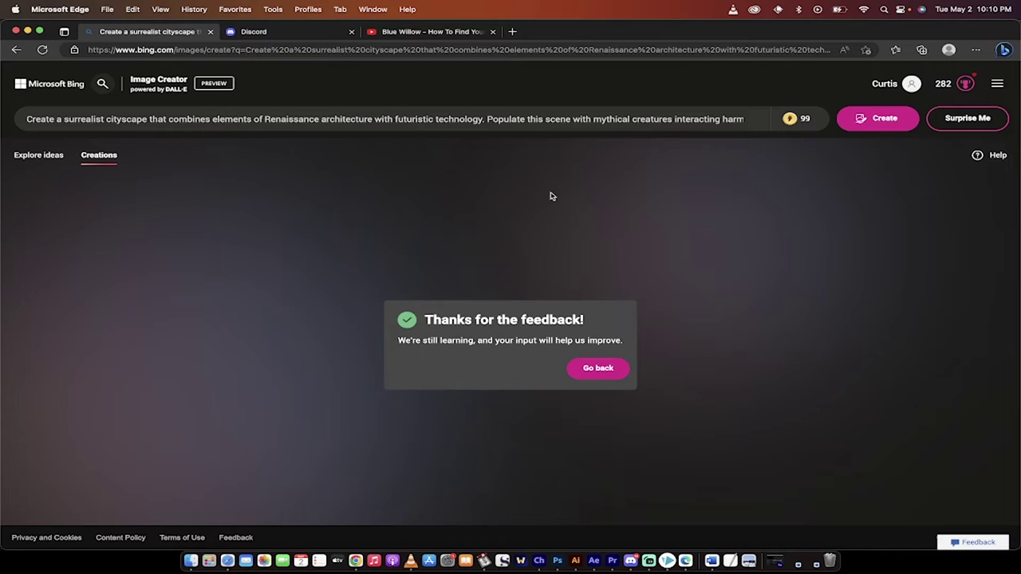
Examine the phrase "mythical creatures interacting harmoniously" in the blocked prompt.
{"action": "left_click_drag", "start_coordinate": [595, 122], "coordinate": [427, 121]}
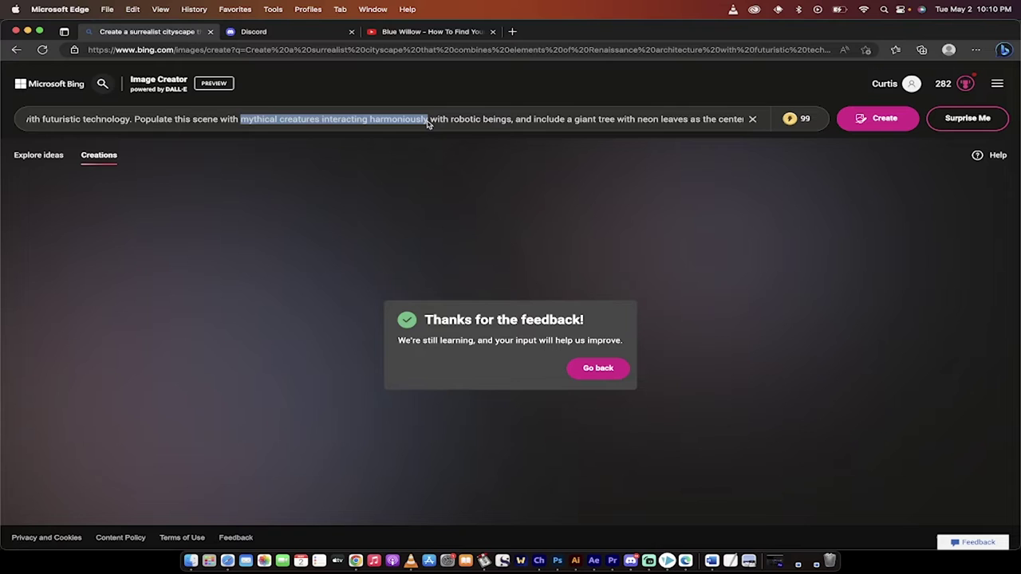
{"action": "left_click", "coordinate": [428, 122]}
{"action": "left_click_drag", "start_coordinate": [320, 121], "coordinate": [428, 124]}
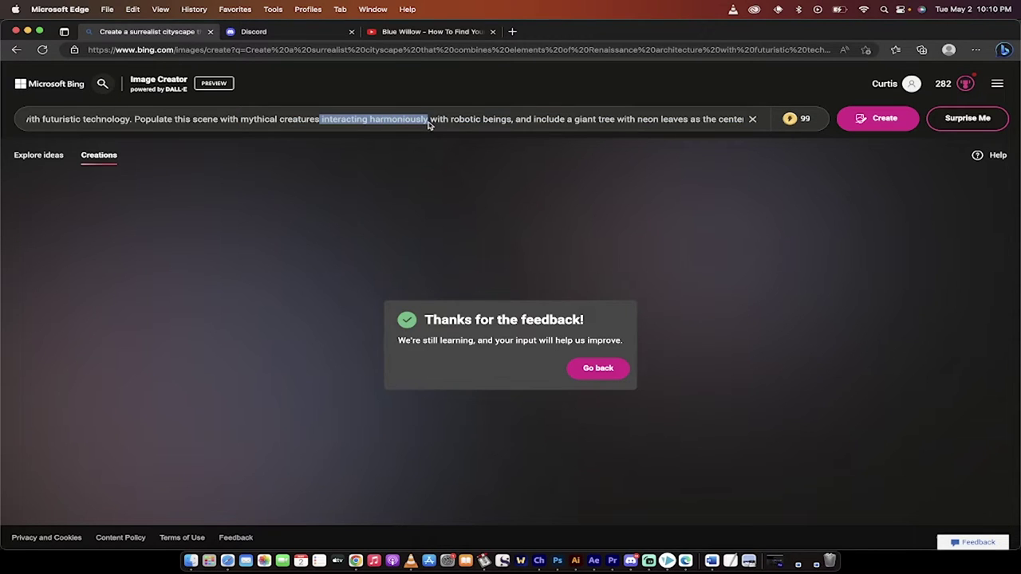
Switch to Discord and view BlueWillow's four cityscape images enlarged.
{"action": "left_click", "coordinate": [630, 562]}
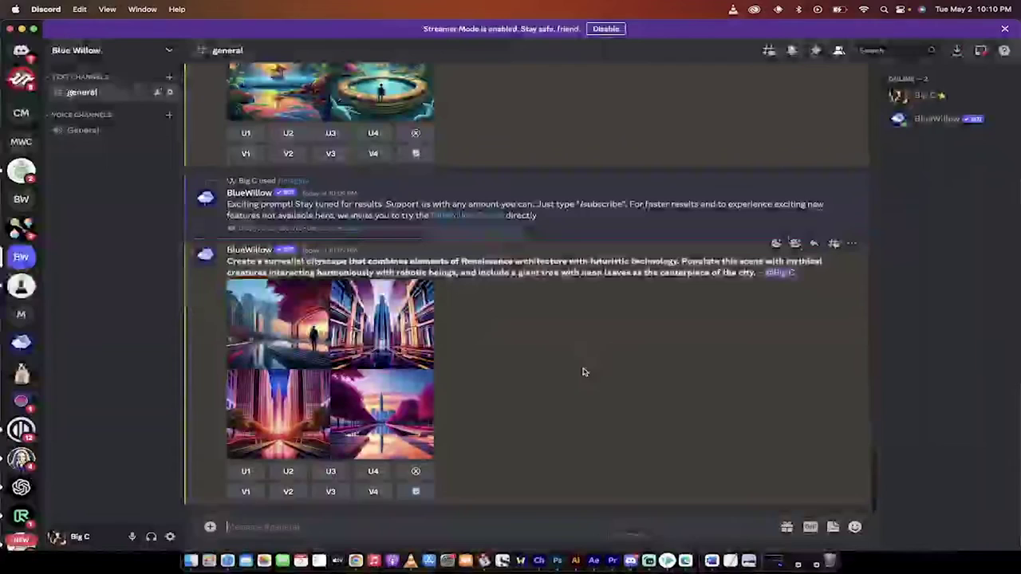
{"action": "left_click", "coordinate": [351, 348]}
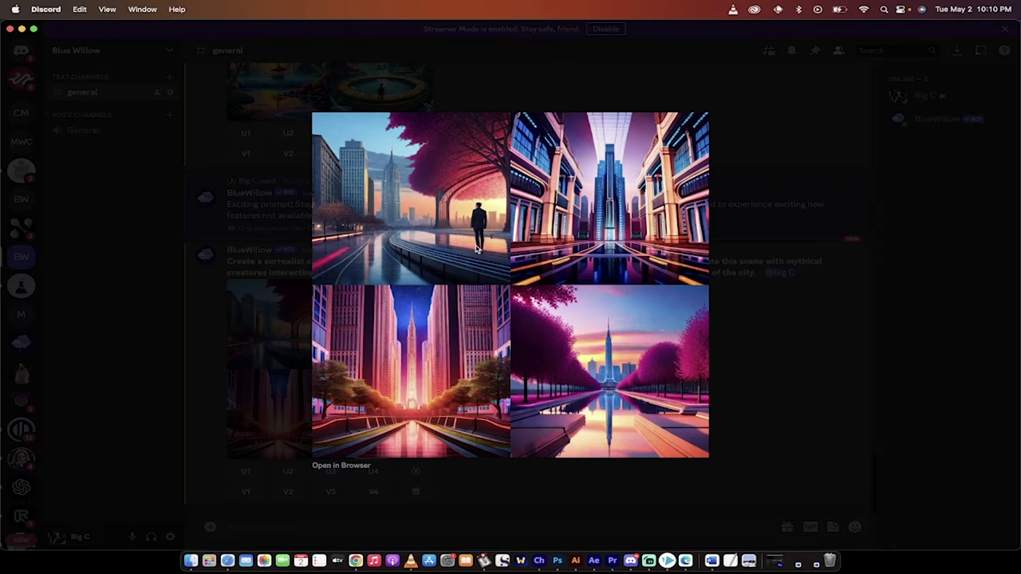
{"action": "left_click", "coordinate": [753, 388]}
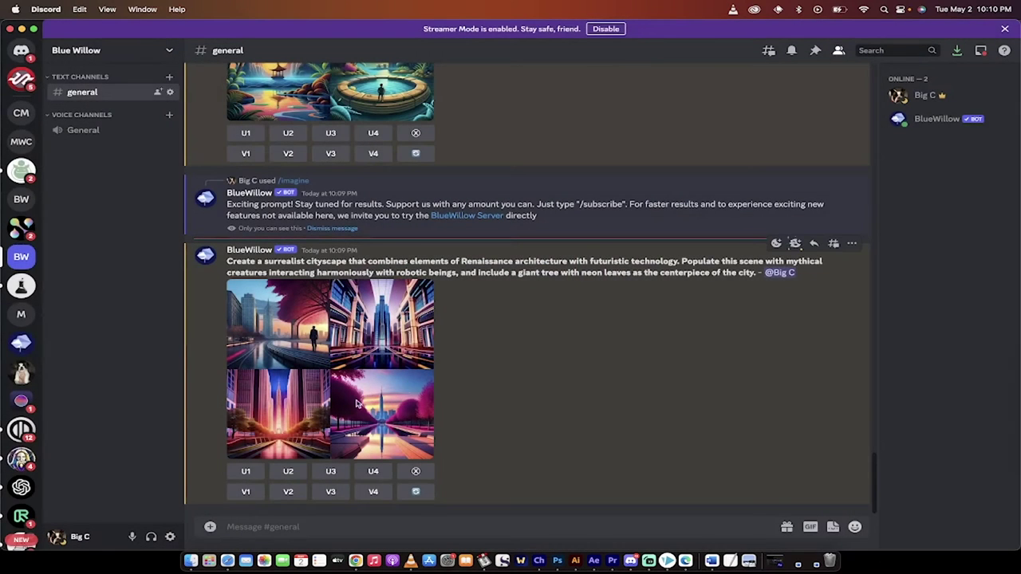
Upscale the first of the four cityscape images and save the enlarged result to the Downloads folder.
{"action": "left_click", "coordinate": [245, 472]}
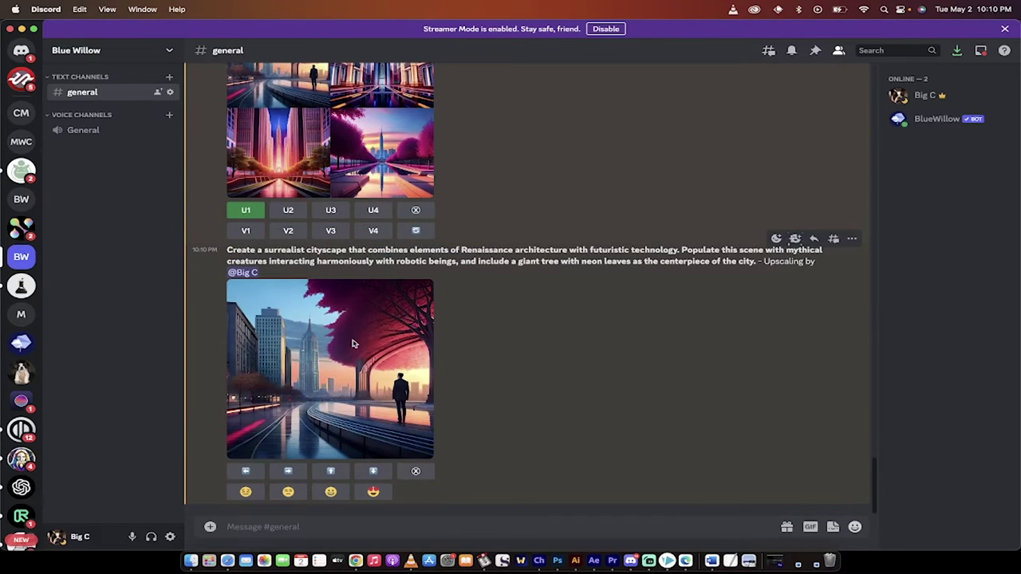
{"action": "left_click", "coordinate": [369, 384]}
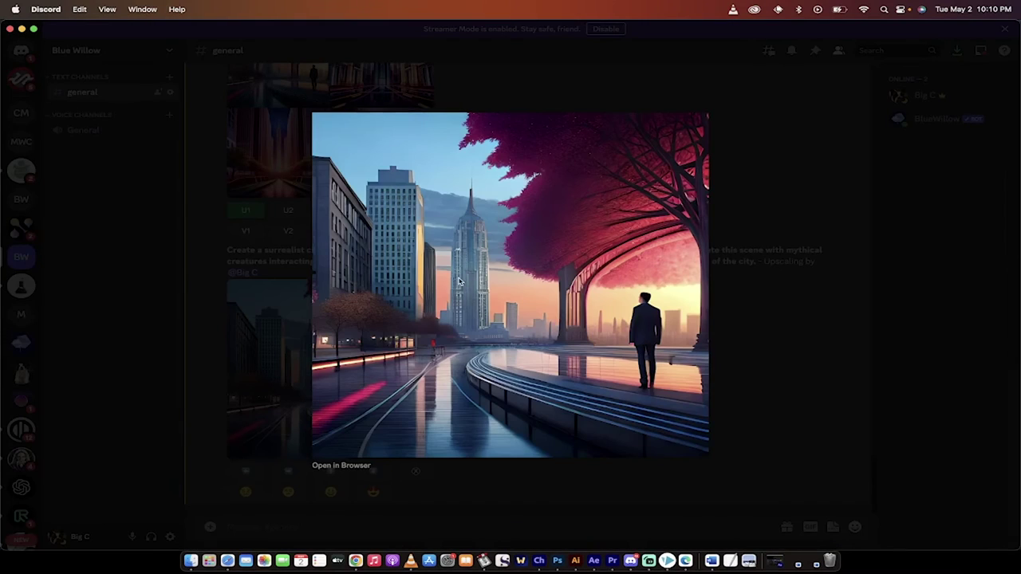
{"action": "right_click", "coordinate": [502, 285]}
{"action": "left_click", "coordinate": [513, 311]}
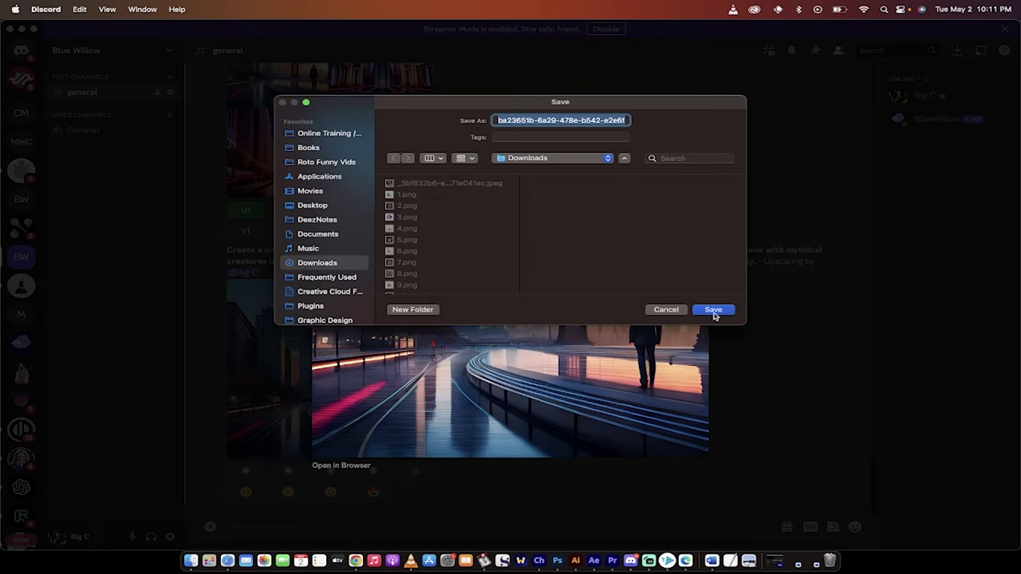
{"action": "left_click", "coordinate": [714, 314]}
{"action": "left_click", "coordinate": [764, 340]}
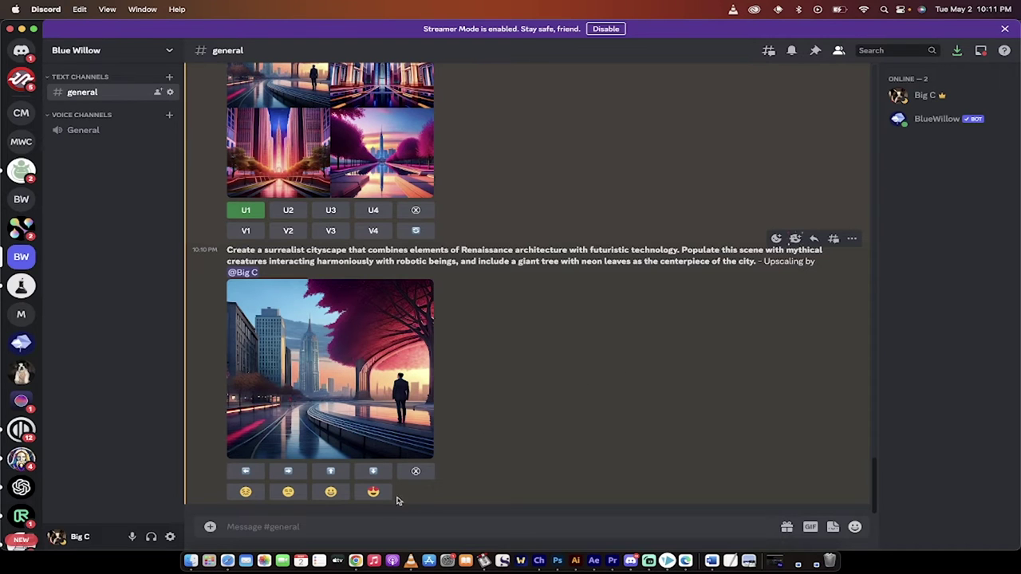
Copy ChatGPT's second prompt, the bioluminescent underwater world, and replace the cityscape prompt in Bing Image Creator with it.
{"action": "left_click", "coordinate": [357, 561]}
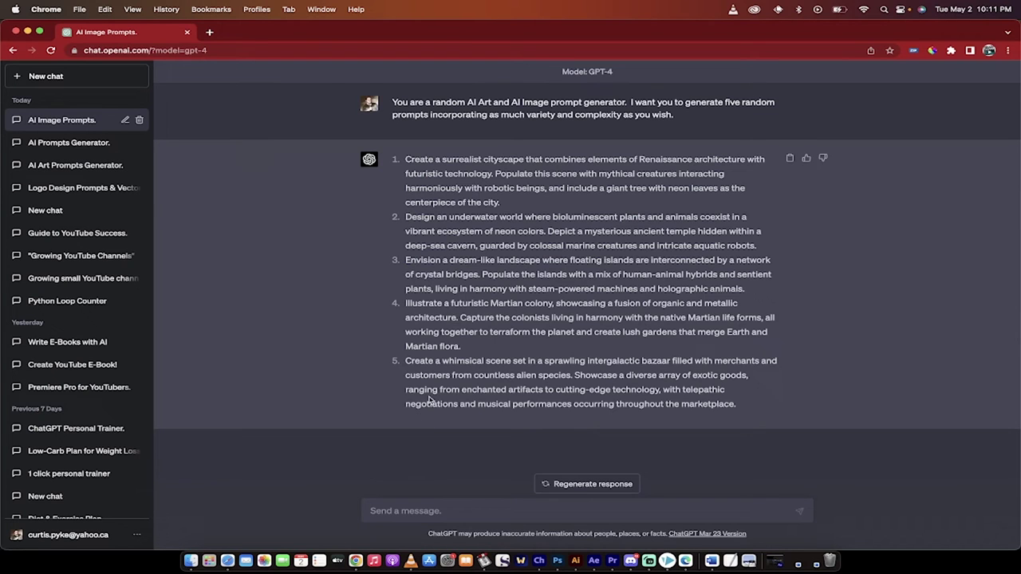
{"action": "left_click_drag", "start_coordinate": [407, 223], "coordinate": [761, 246]}
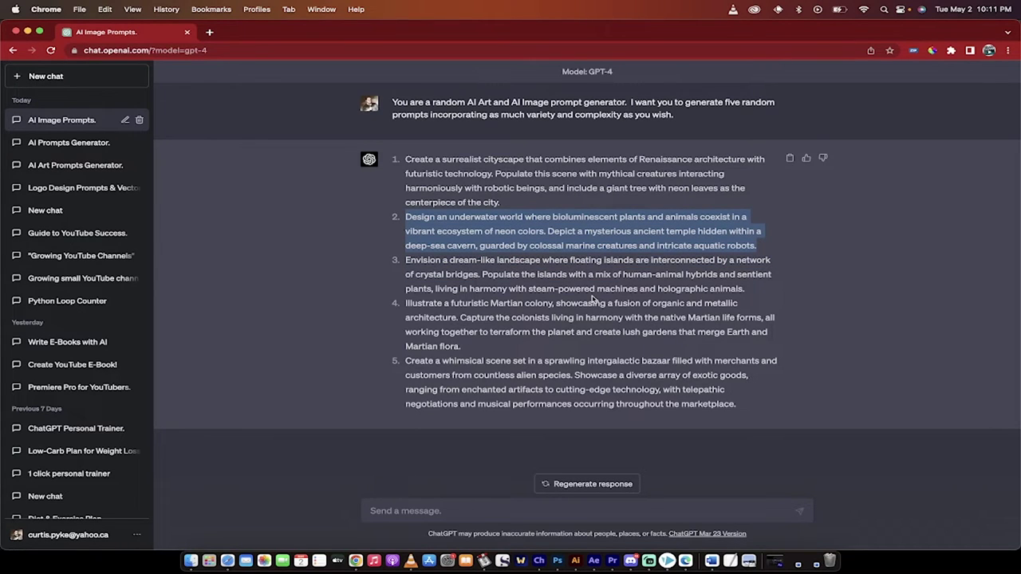
{"action": "left_click", "coordinate": [685, 560]}
{"action": "left_click", "coordinate": [257, 118]}
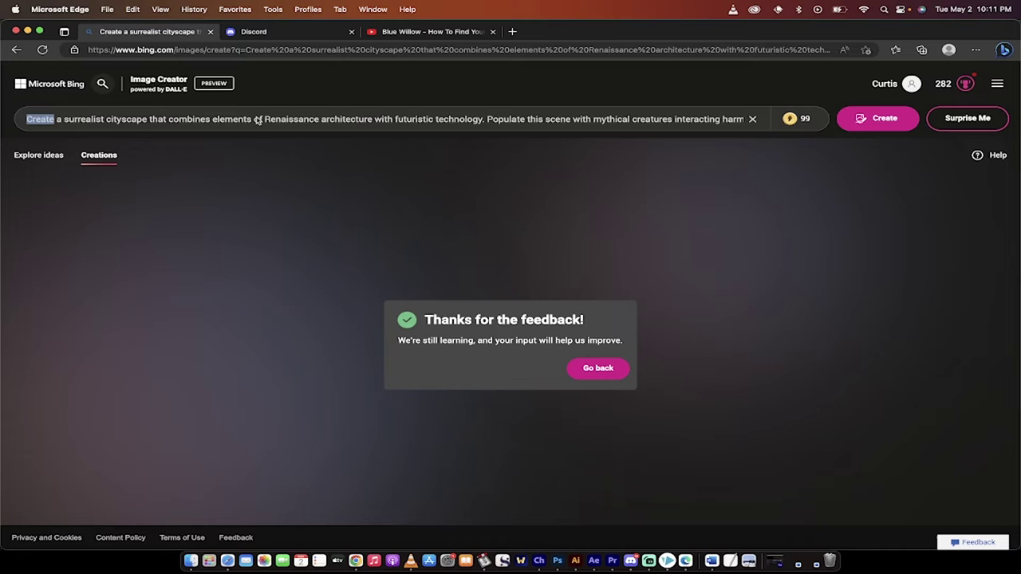
{"action": "key", "text": "super+a"}
{"action": "key", "text": "BackSpace"}
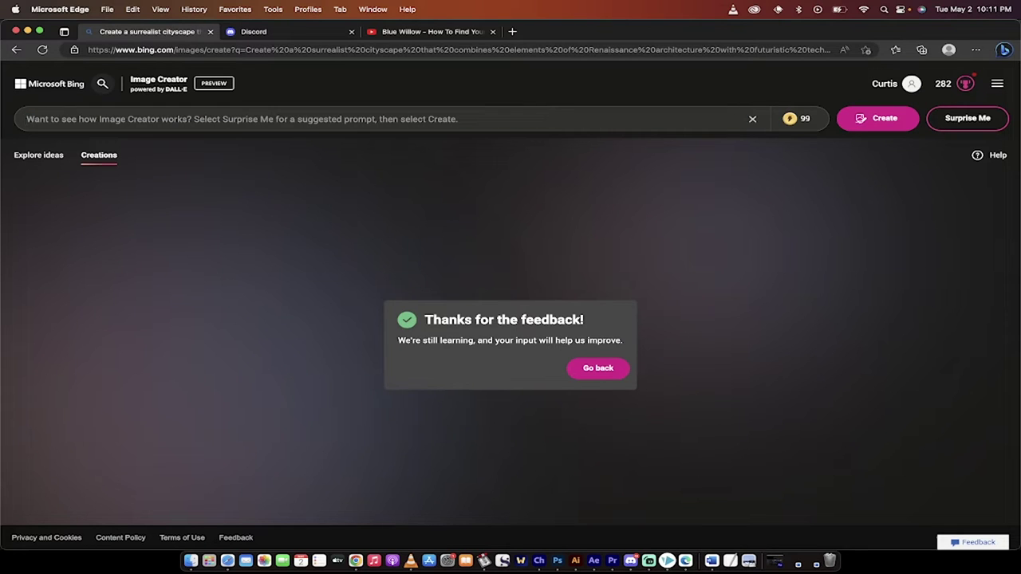
{"action": "key", "text": "super+v"}
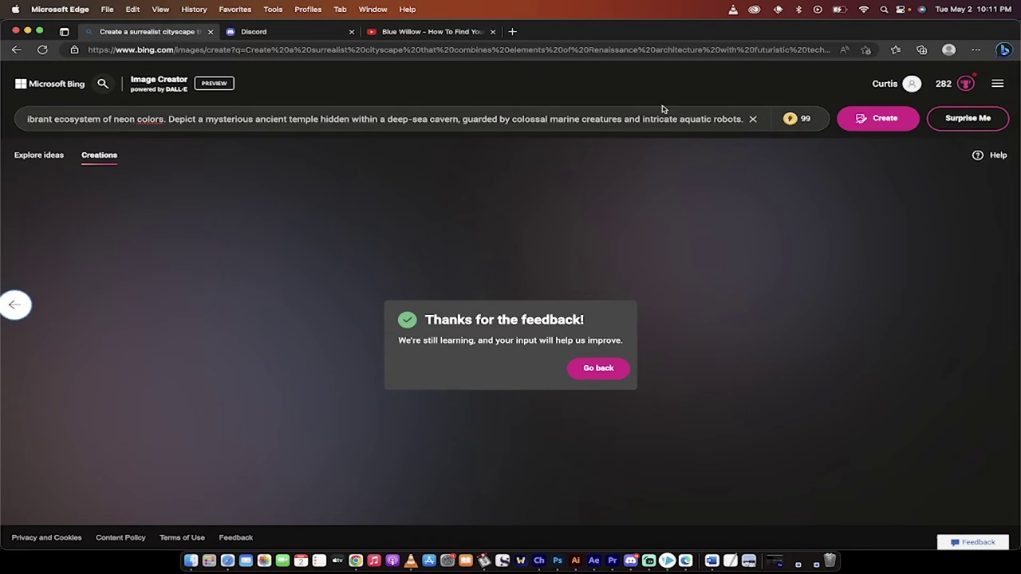
Generate Bing Image Creator images from the bioluminescent underwater world prompt, and return to the prompt list in ChatGPT.
{"action": "left_click", "coordinate": [851, 122]}
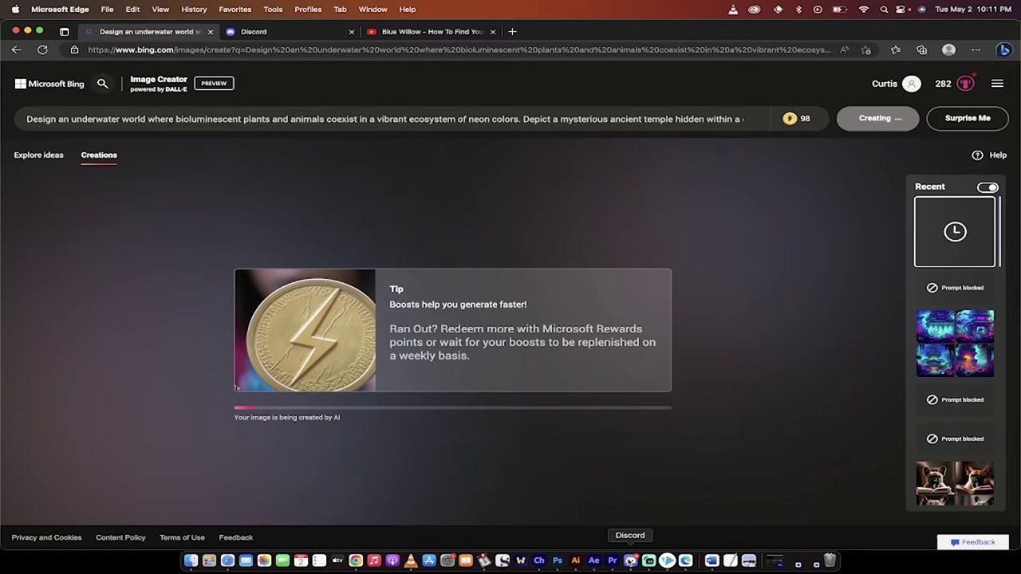
{"action": "left_click", "coordinate": [356, 561]}
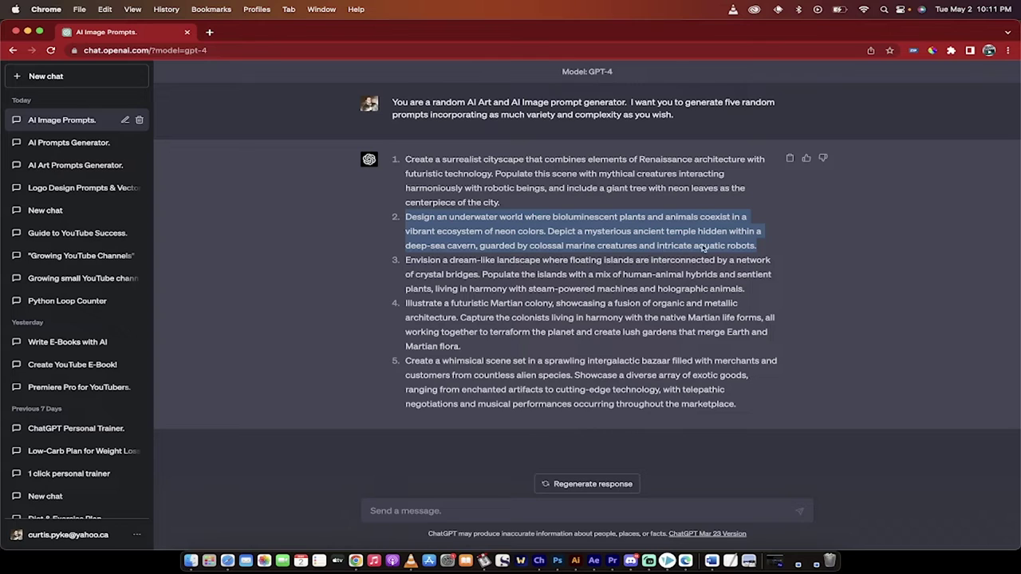
{"action": "left_click", "coordinate": [742, 247]}
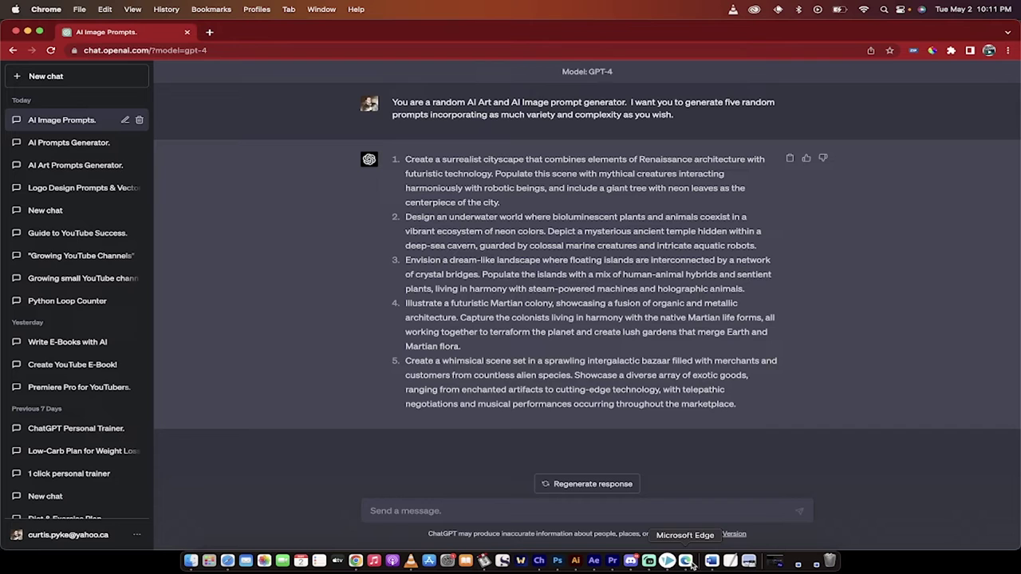
Switch to Discord and submit ChatGPT's second prompt, the bioluminescent underwater world, to BlueWillow with the /imagine command.
{"action": "left_click", "coordinate": [631, 562]}
{"action": "left_click", "coordinate": [349, 529]}
{"action": "type", "text": "/im"}
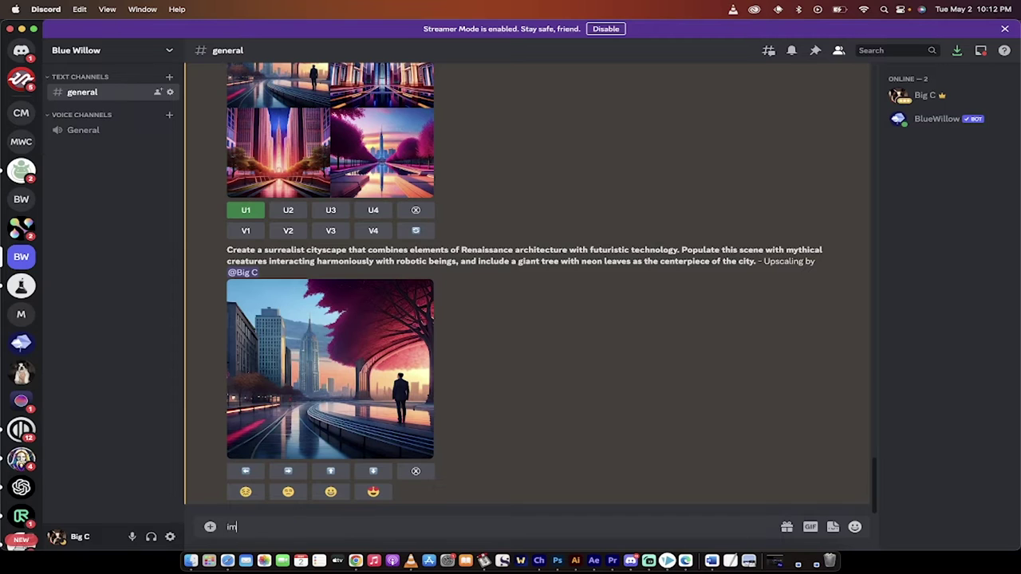
{"action": "key", "text": "BackSpace"}
{"action": "type", "text": "/imagin"}
{"action": "key", "text": "Tab"}
{"action": "type", "text": "Design an underwater world where bioluminescent plants and animals coexist in a vibrant ecosystem of neon colors. Depict a mysterious ancient temple hidden under a deep sea cavern, guarded by colossal marine creatures and intricate aquatic robots."}
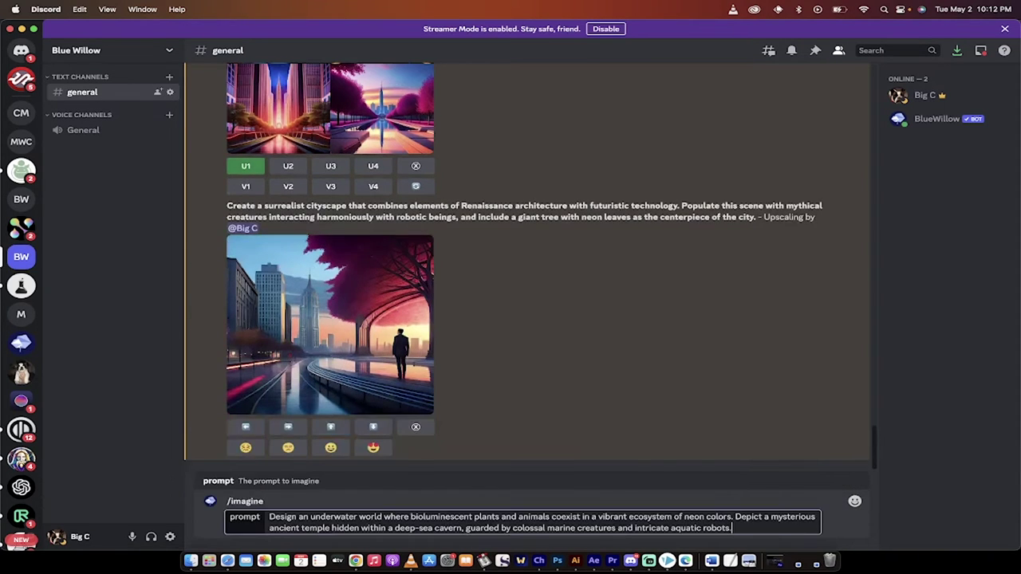
{"action": "key", "text": "Return"}
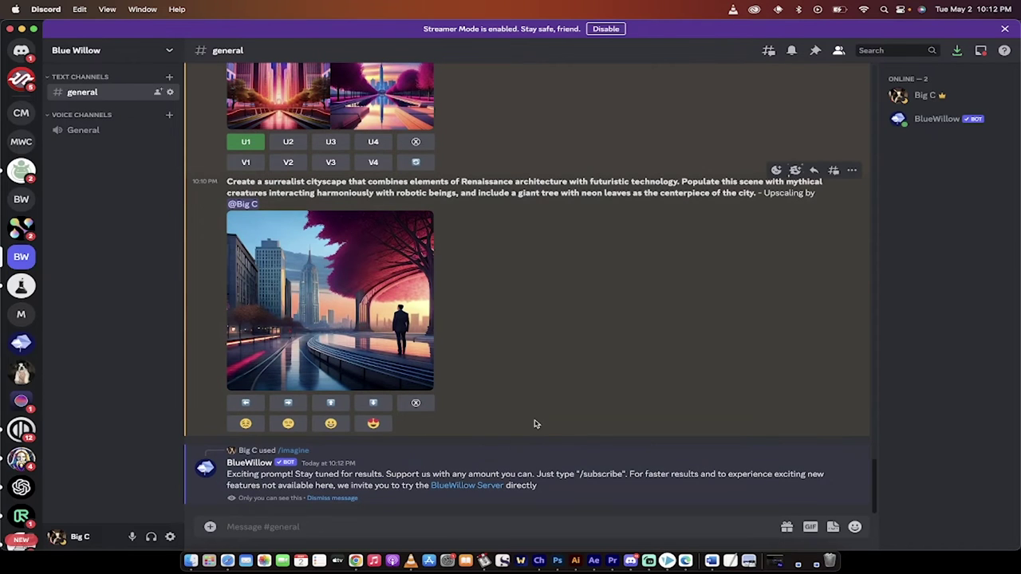
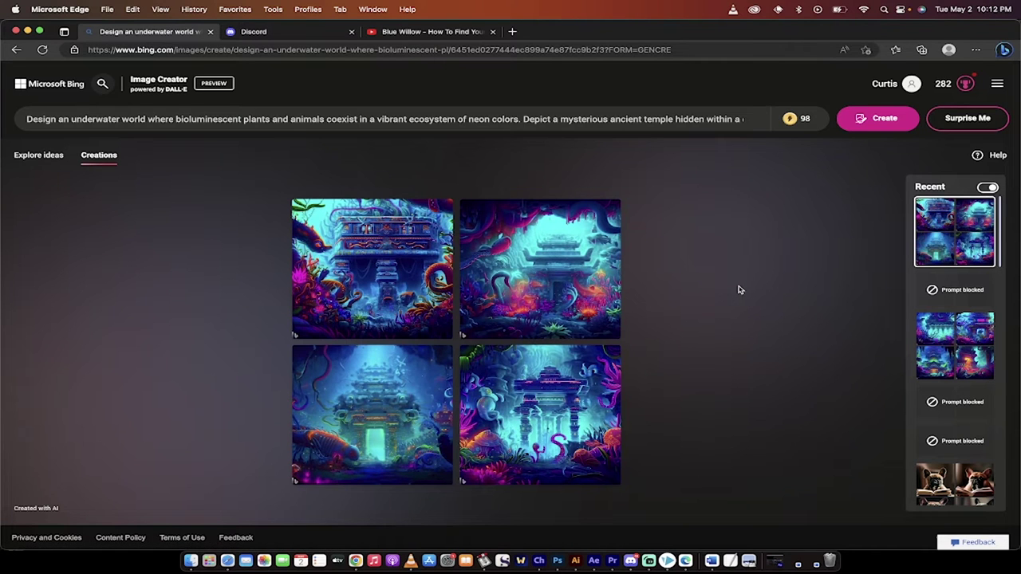
View the first two underwater images enlarged in Bing Image Creator and download the second one.
{"action": "left_click", "coordinate": [417, 245]}
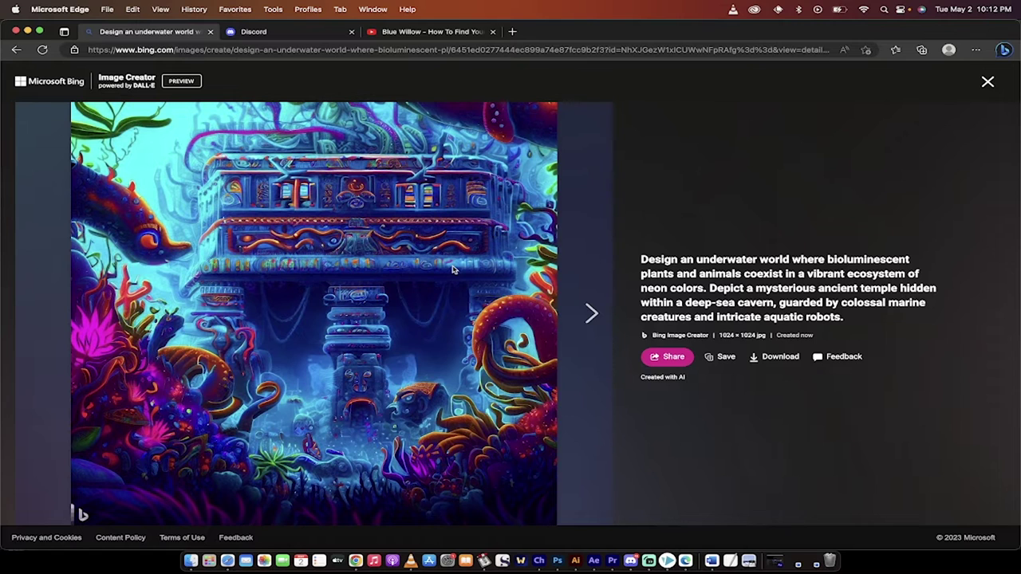
{"action": "left_click", "coordinate": [588, 317]}
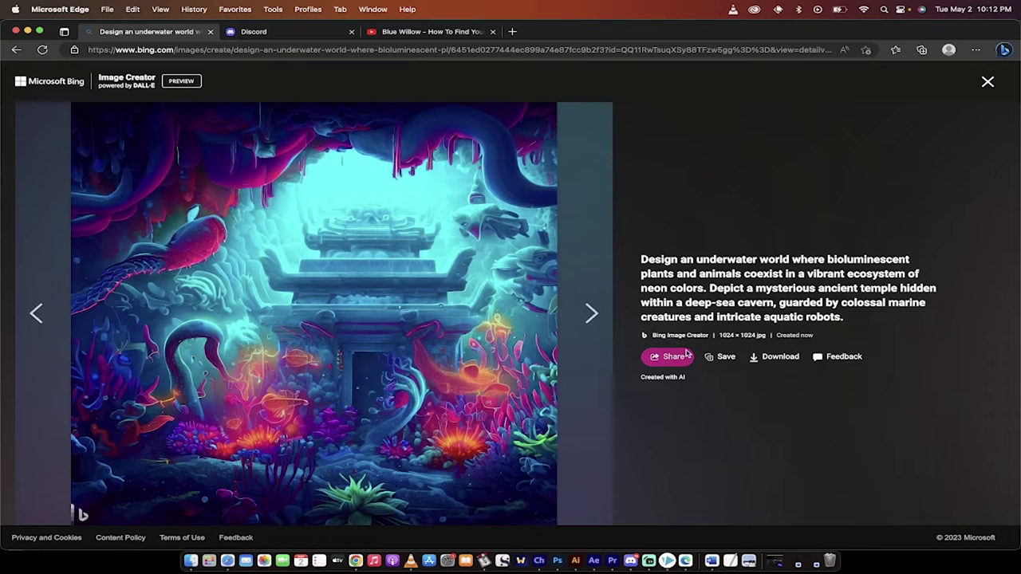
{"action": "left_click", "coordinate": [754, 357]}
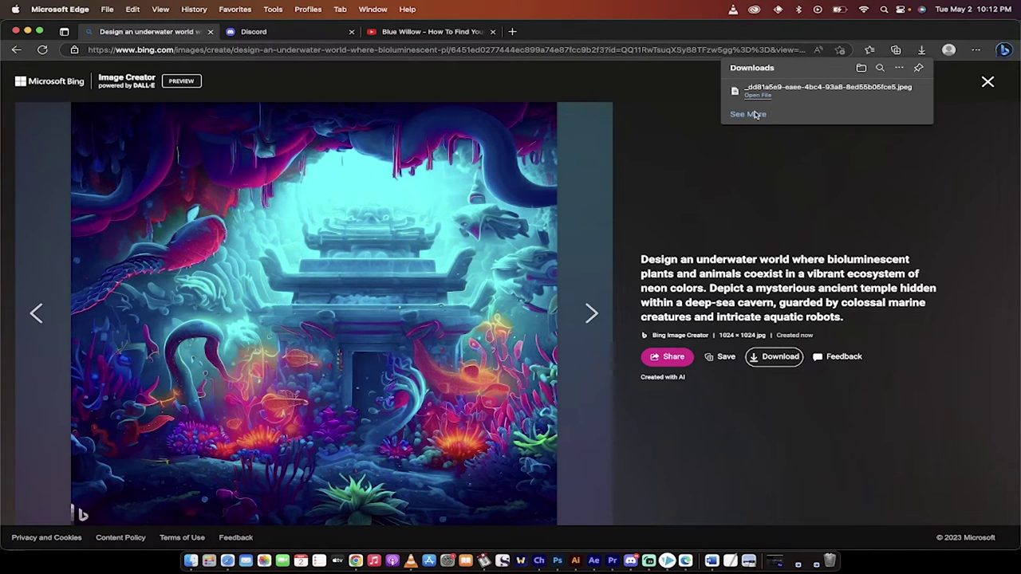
{"action": "left_click", "coordinate": [746, 188]}
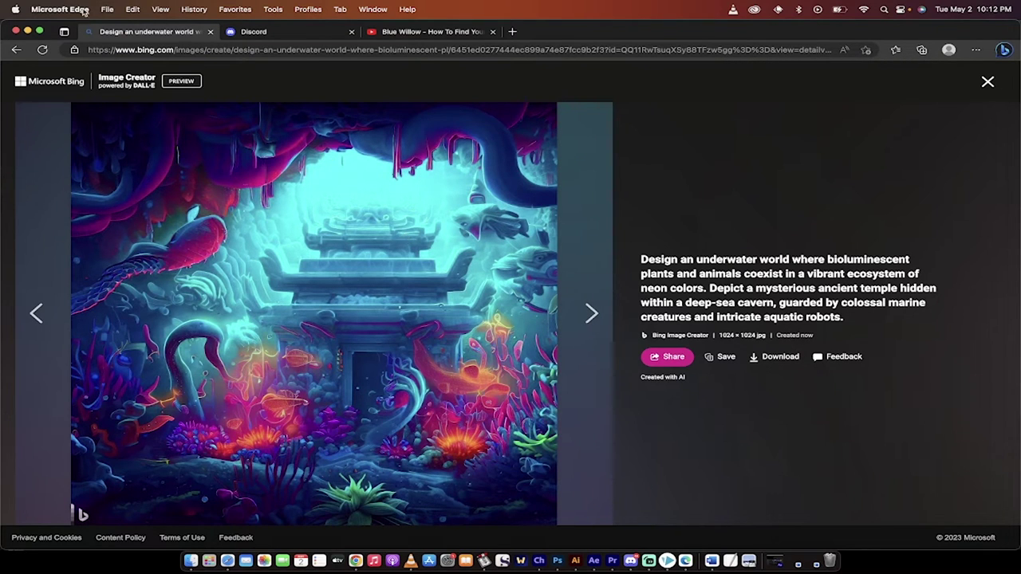
Open the second underwater image for editing and set its contrast to 24, highlights to -7 and saturation to 9.
{"action": "right_click", "coordinate": [378, 276]}
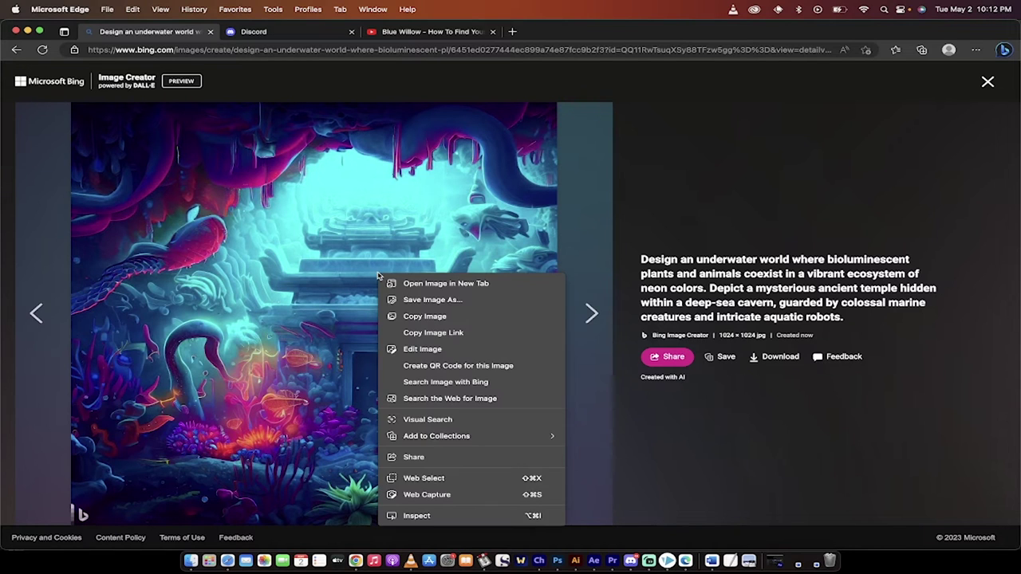
{"action": "left_click", "coordinate": [362, 260]}
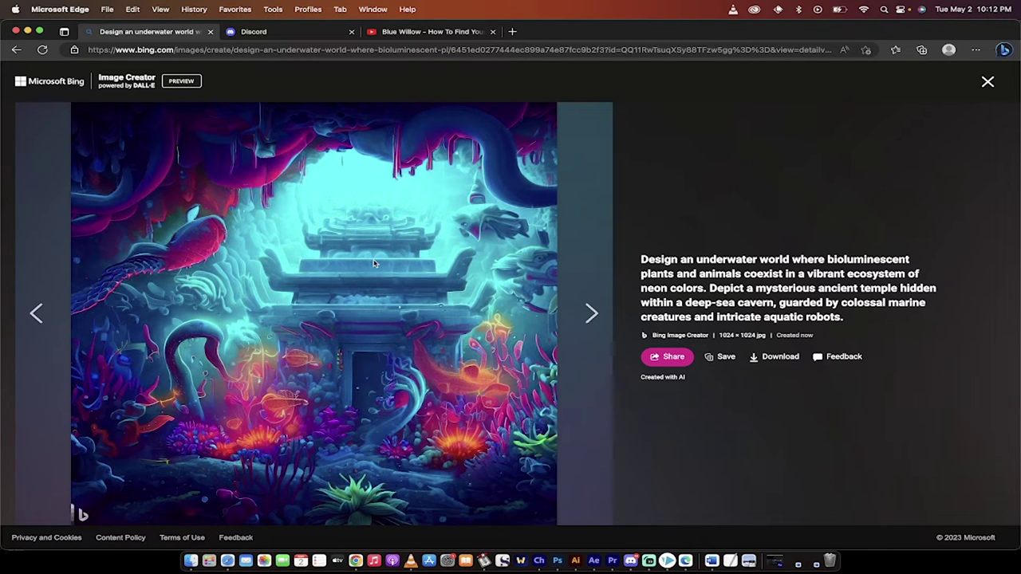
{"action": "right_click", "coordinate": [454, 294]}
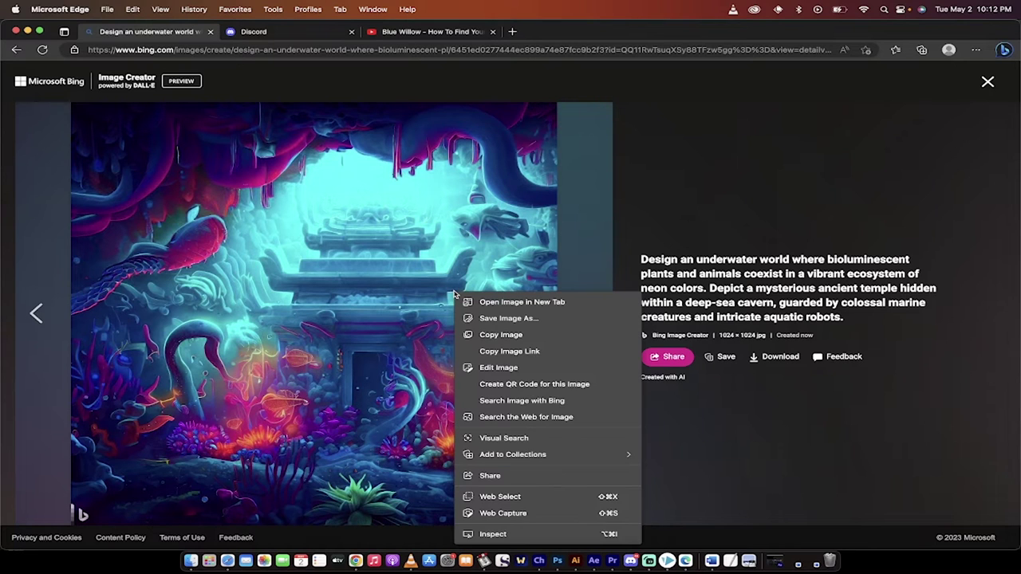
{"action": "left_click", "coordinate": [499, 369]}
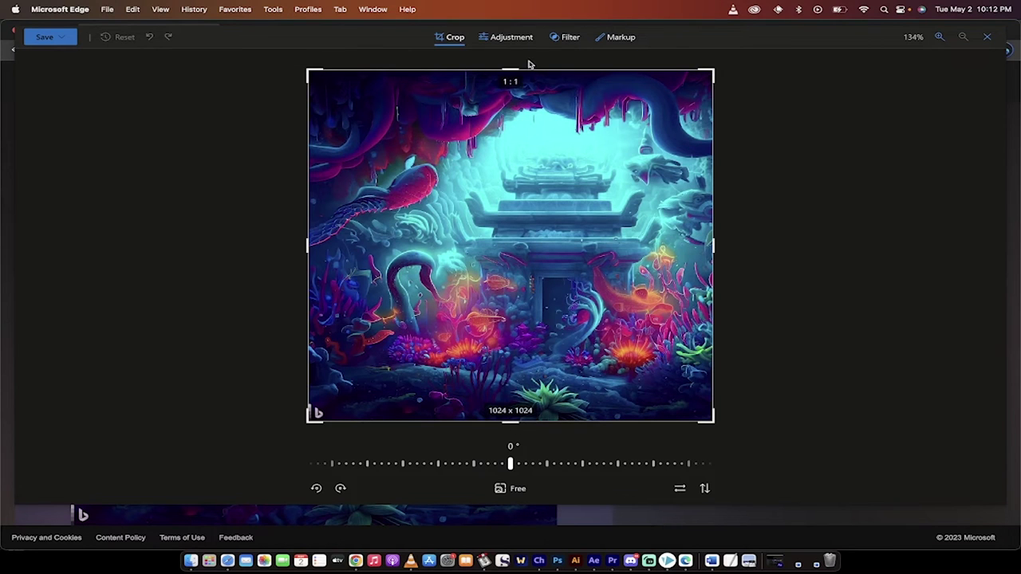
{"action": "left_click", "coordinate": [511, 37]}
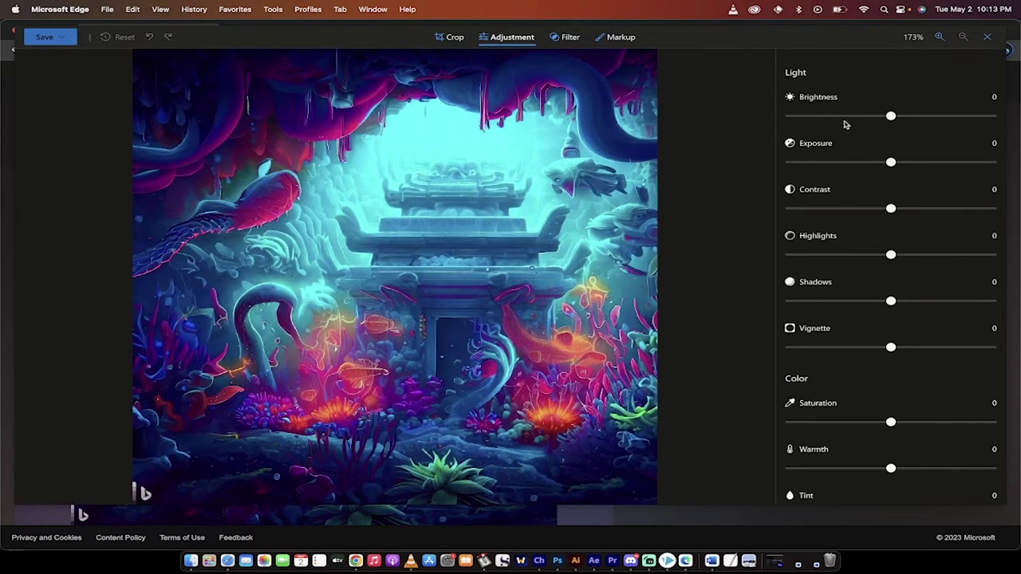
{"action": "left_click_drag", "start_coordinate": [891, 209], "coordinate": [920, 211]}
{"action": "left_click_drag", "start_coordinate": [891, 254], "coordinate": [880, 276]}
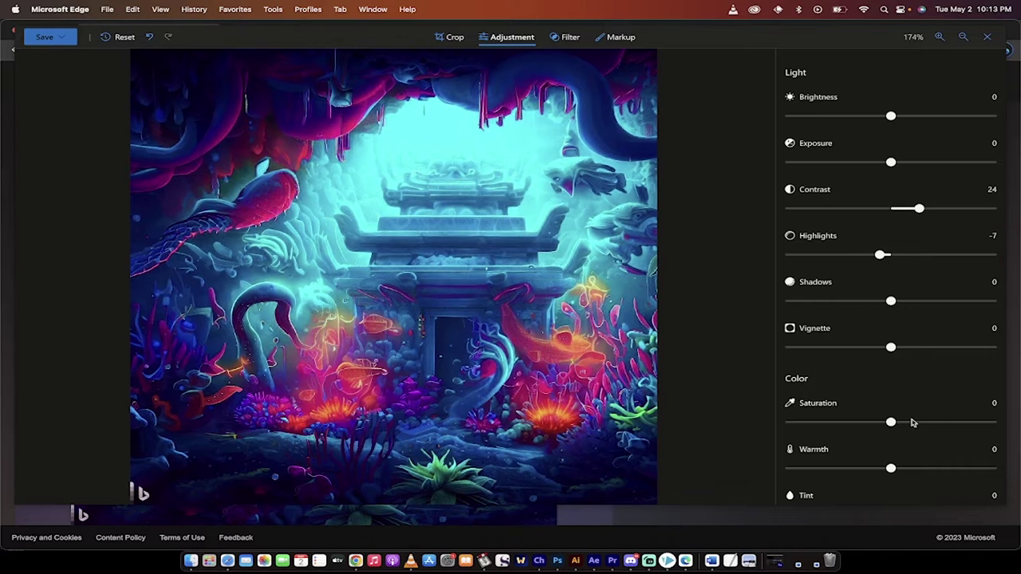
{"action": "mouse_move", "coordinate": [891, 422]}
{"action": "left_mouse_down"}
{"action": "mouse_move", "coordinate": [927, 423]}
{"action": "mouse_move", "coordinate": [905, 424]}
{"action": "left_mouse_up"}
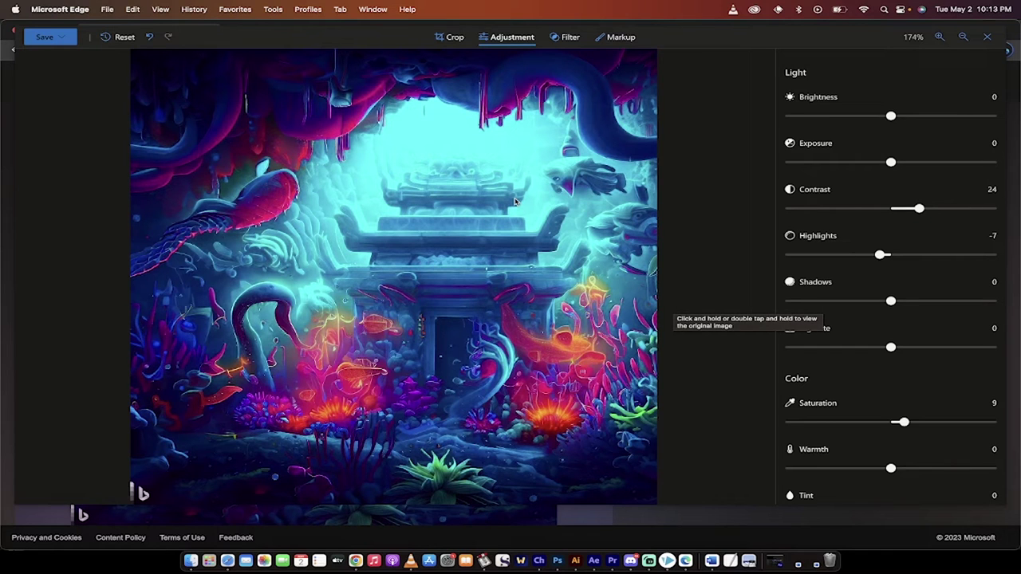
View the available filters and draw a rough circle and arrow-like strokes over the temple with a black pen of thickness 6.
{"action": "left_click", "coordinate": [561, 37]}
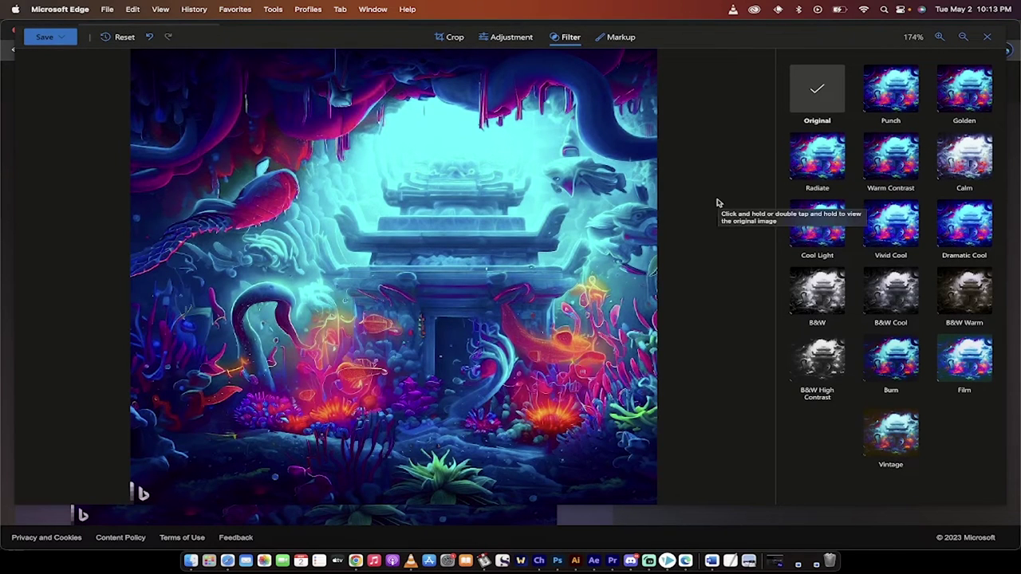
{"action": "left_click", "coordinate": [619, 36]}
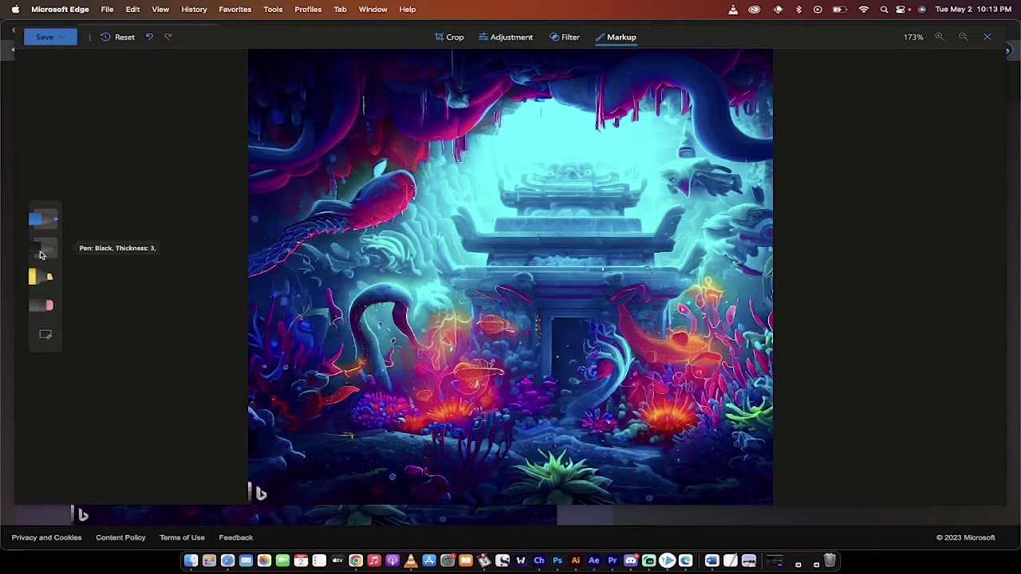
{"action": "left_click", "coordinate": [40, 253]}
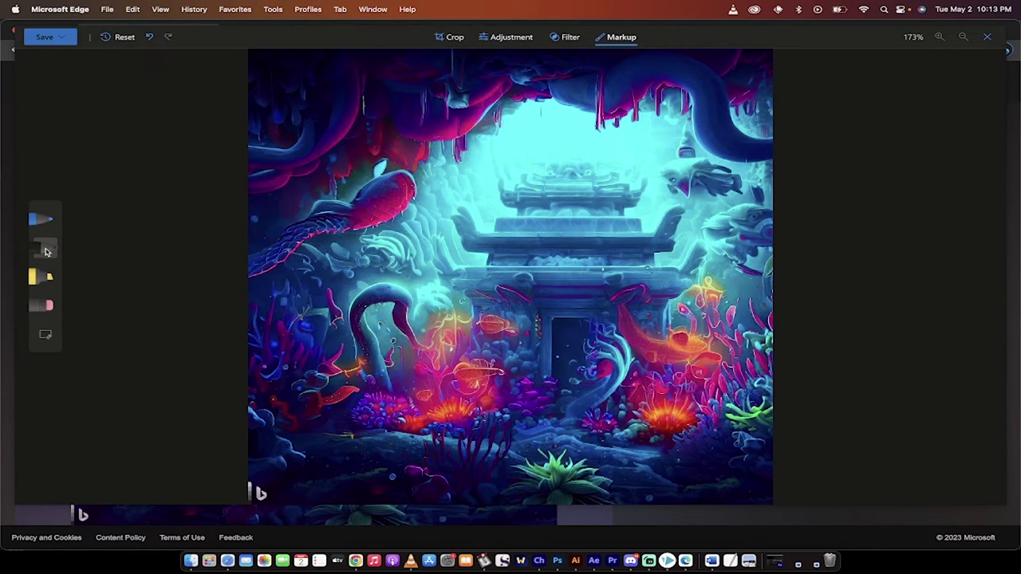
{"action": "left_click", "coordinate": [45, 252]}
{"action": "left_click_drag", "start_coordinate": [102, 226], "coordinate": [142, 227]}
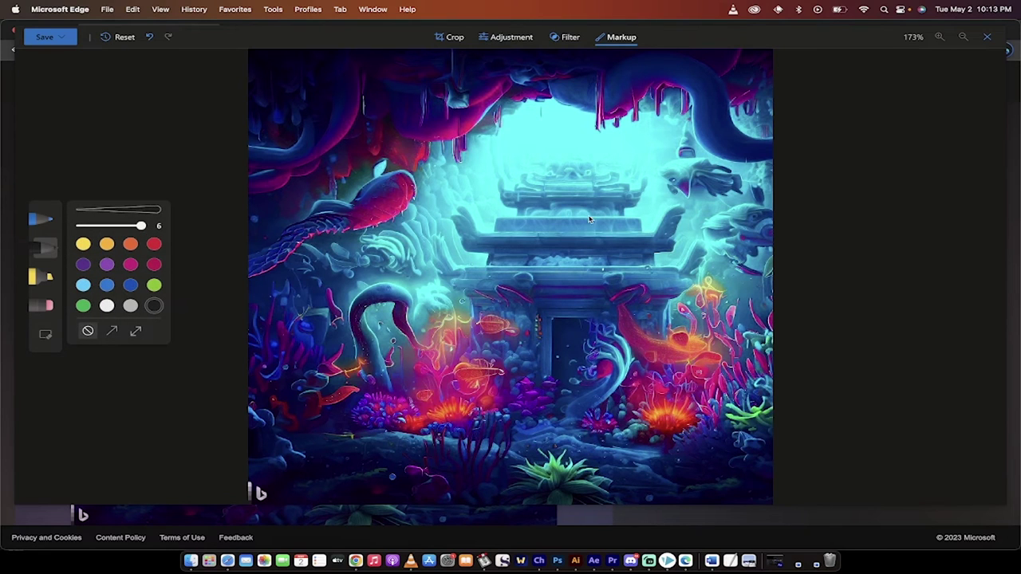
{"action": "mouse_move", "coordinate": [624, 169]}
{"action": "left_mouse_down"}
{"action": "mouse_move", "coordinate": [662, 239]}
{"action": "mouse_move", "coordinate": [602, 163]}
{"action": "left_mouse_up"}
{"action": "left_click", "coordinate": [606, 184]}
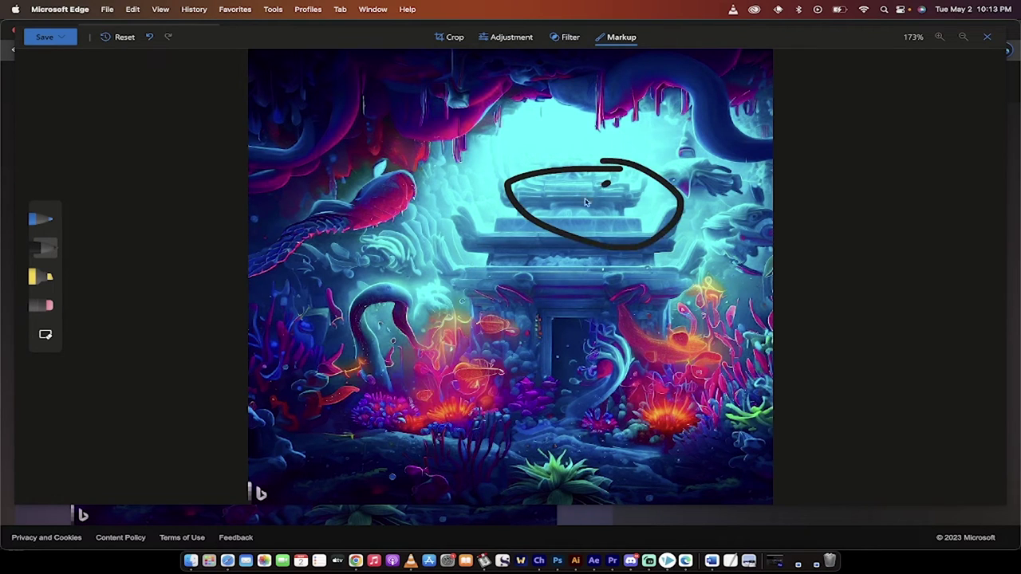
{"action": "mouse_move", "coordinate": [585, 203]}
{"action": "left_mouse_down"}
{"action": "mouse_move", "coordinate": [461, 313]}
{"action": "mouse_move", "coordinate": [509, 360]}
{"action": "mouse_move", "coordinate": [503, 265]}
{"action": "left_mouse_up"}
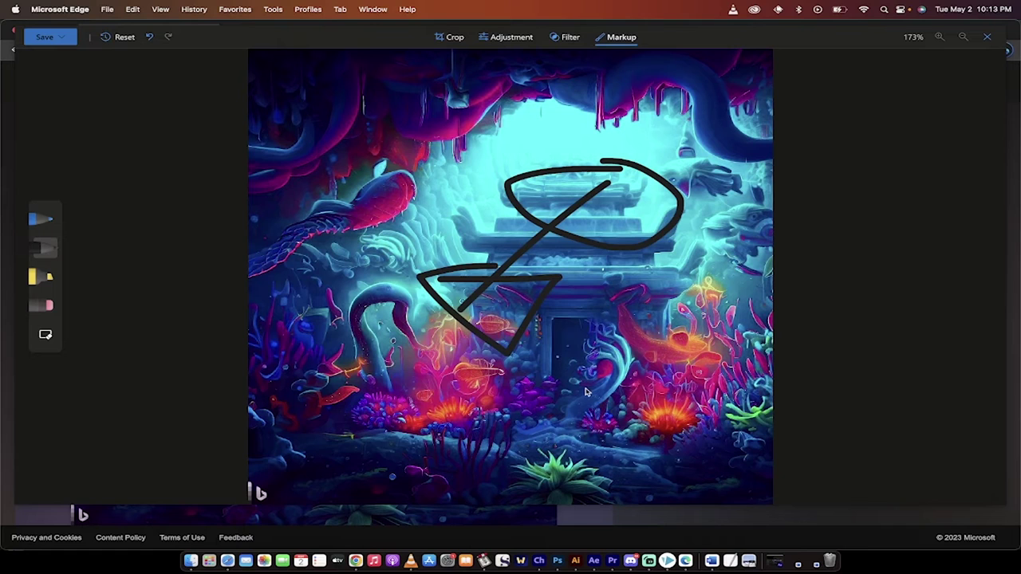
Leave the image editor without saving the changes.
{"action": "left_click", "coordinate": [989, 38]}
{"action": "left_click", "coordinate": [988, 38]}
{"action": "left_click", "coordinate": [503, 287]}
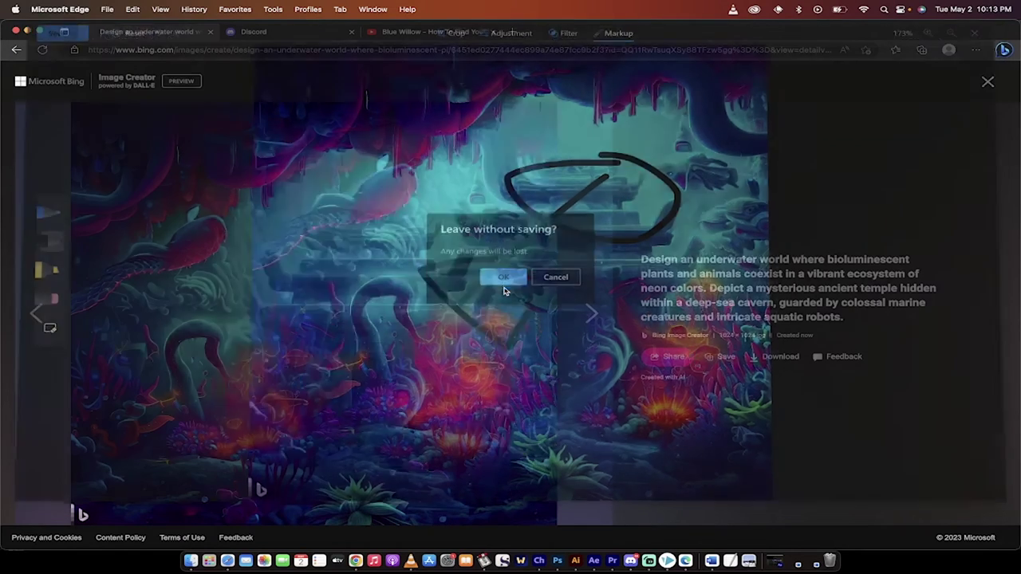
View Bing's third underwater image, and view BlueWillow's four underwater images enlarged in Discord.
{"action": "left_click", "coordinate": [590, 313]}
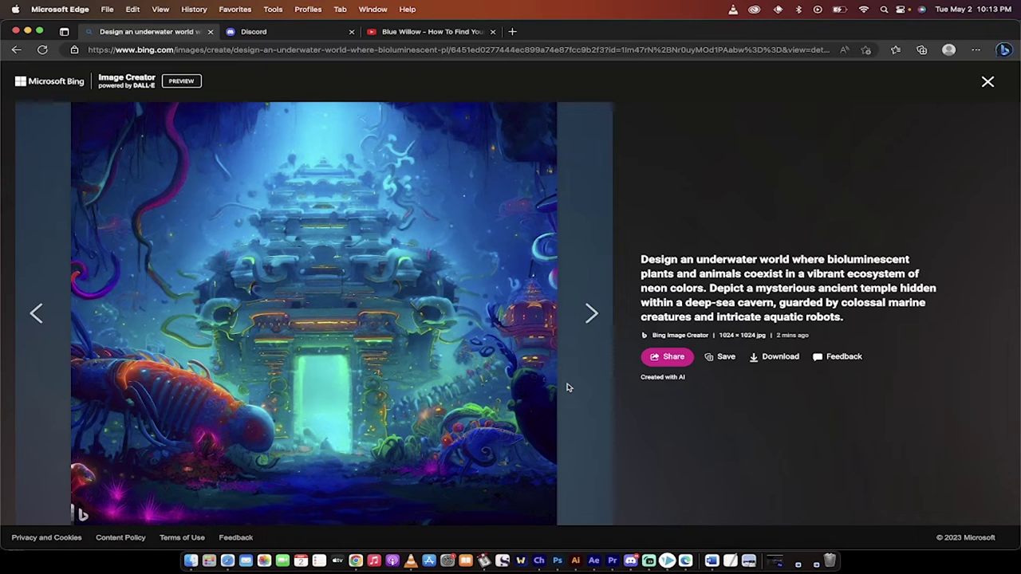
{"action": "left_click", "coordinate": [631, 561]}
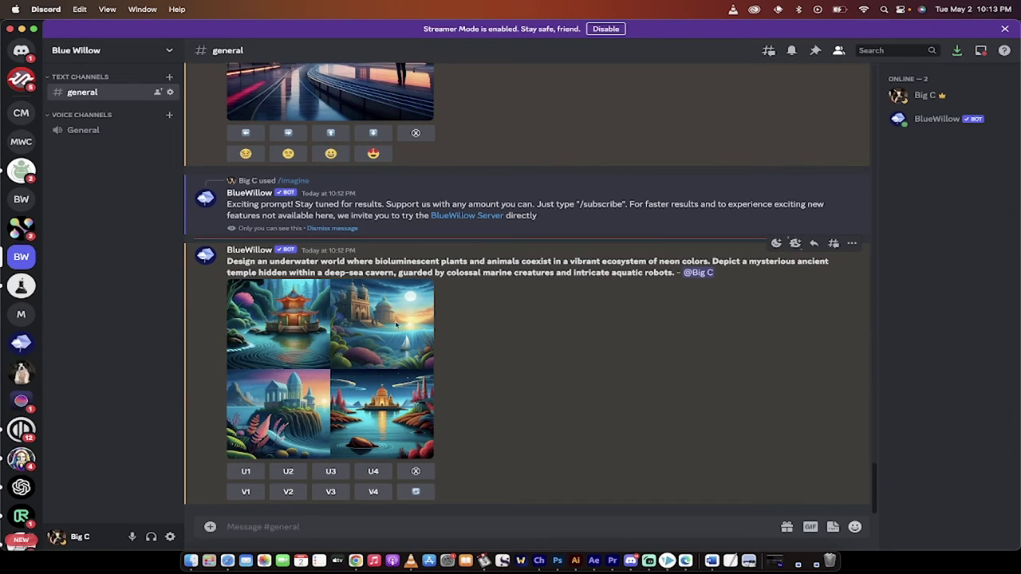
{"action": "left_click", "coordinate": [367, 354]}
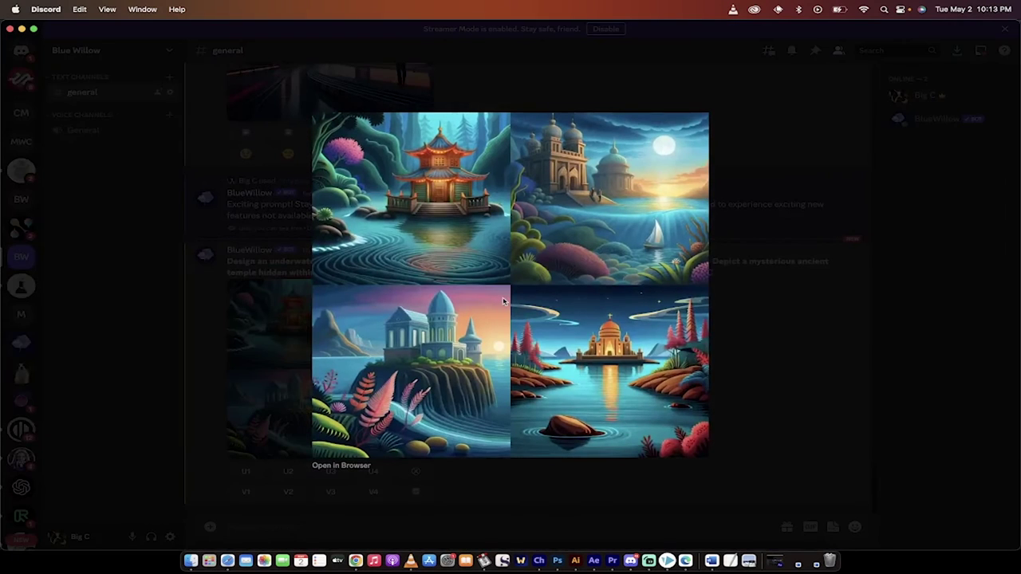
{"action": "left_click", "coordinate": [750, 359]}
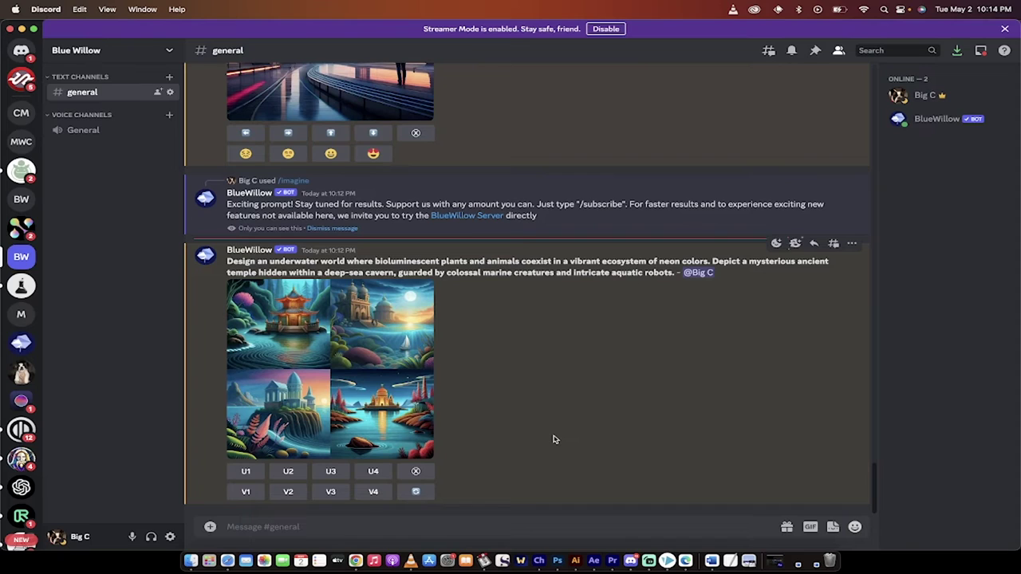
Copy ChatGPT's third prompt, the dream-like landscape of floating islands connected by crystal bridges.
{"action": "left_click", "coordinate": [356, 562]}
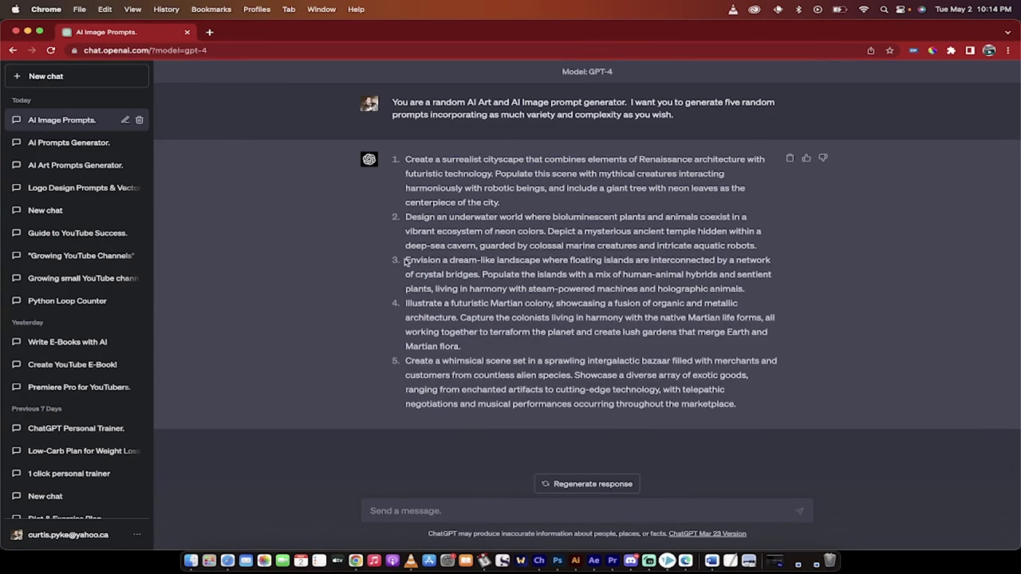
{"action": "left_click_drag", "start_coordinate": [405, 260], "coordinate": [750, 291]}
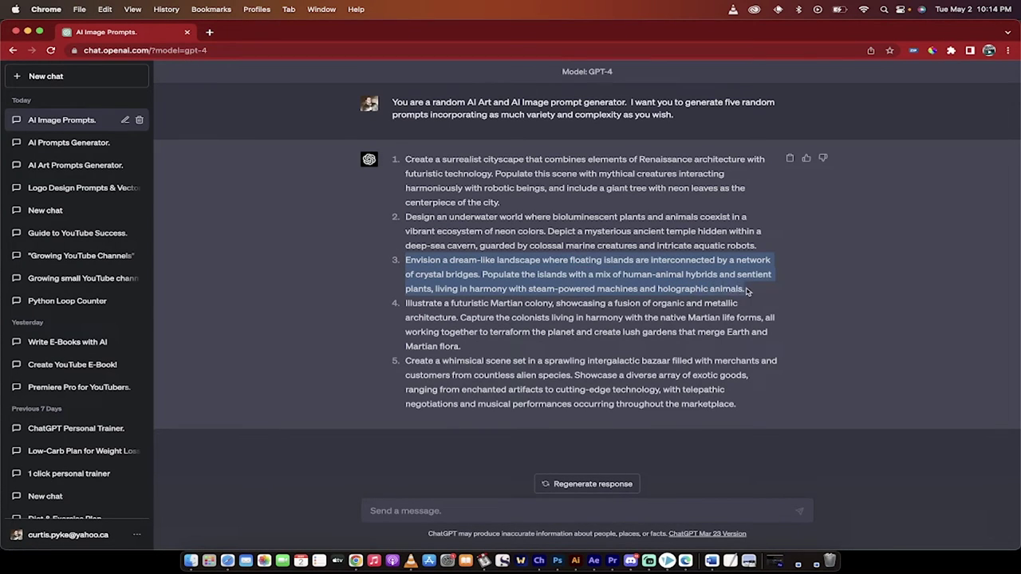
{"action": "right_click", "coordinate": [688, 290]}
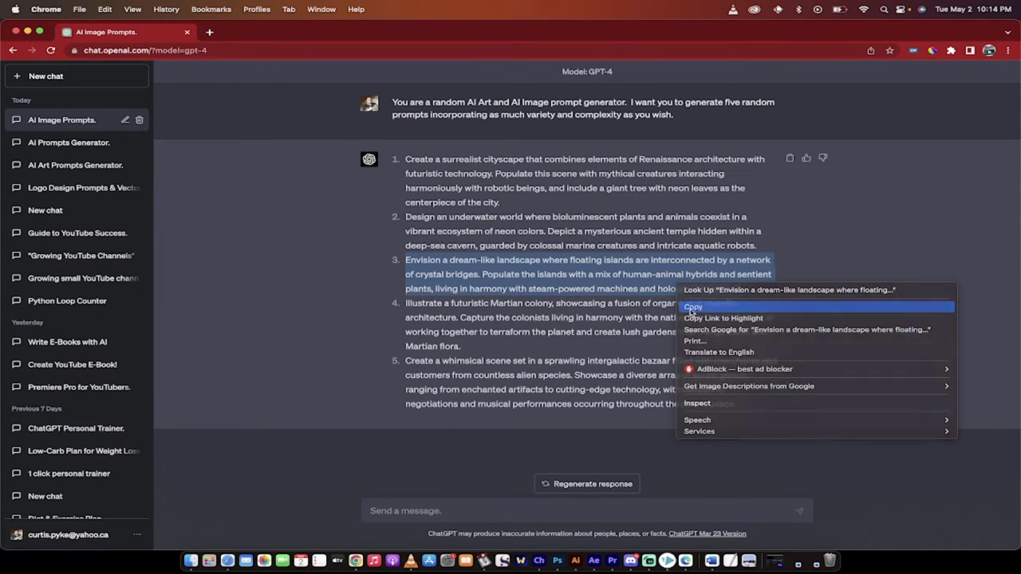
{"action": "left_click", "coordinate": [702, 309]}
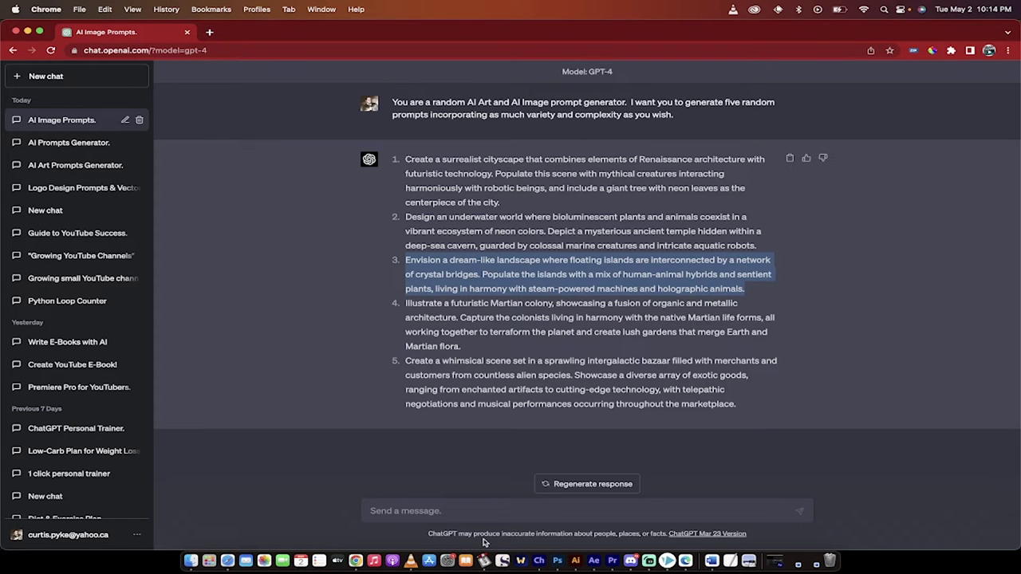
Switch to Microsoft Edge, open Bing Image Creator, and generate images from the copied floating-islands prompt.
{"action": "left_click", "coordinate": [685, 561]}
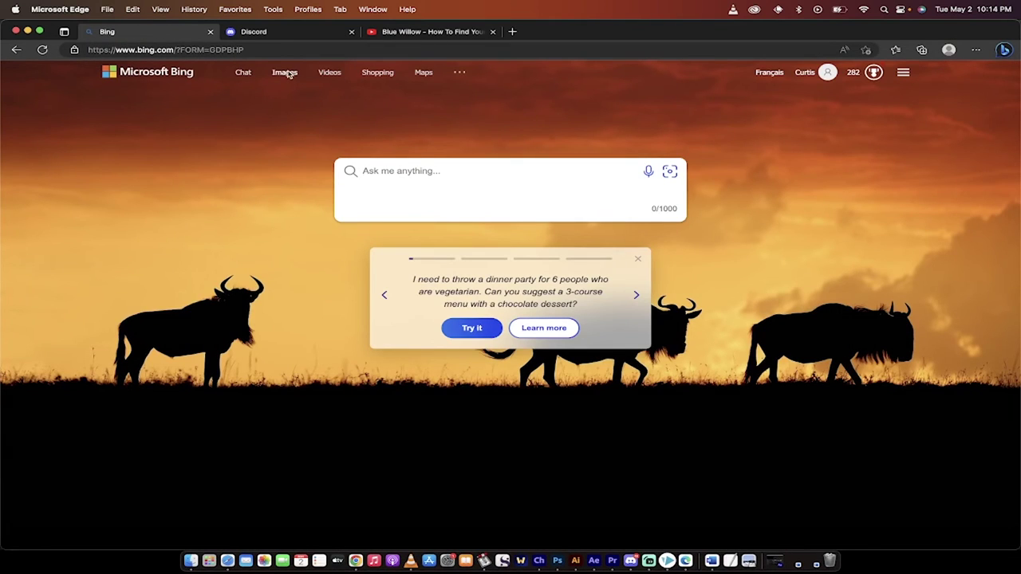
{"action": "left_click", "coordinate": [287, 73]}
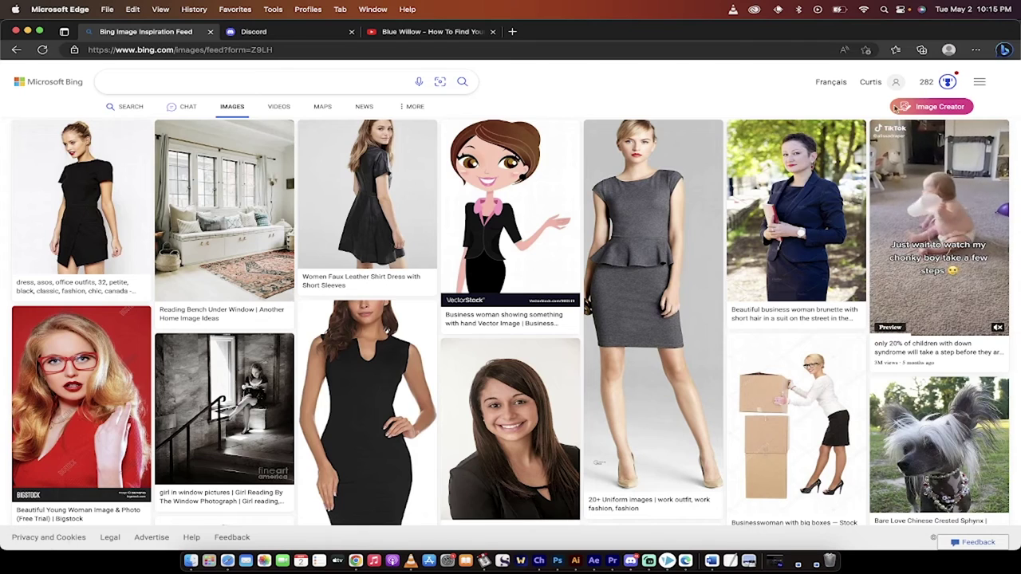
{"action": "left_click", "coordinate": [931, 106]}
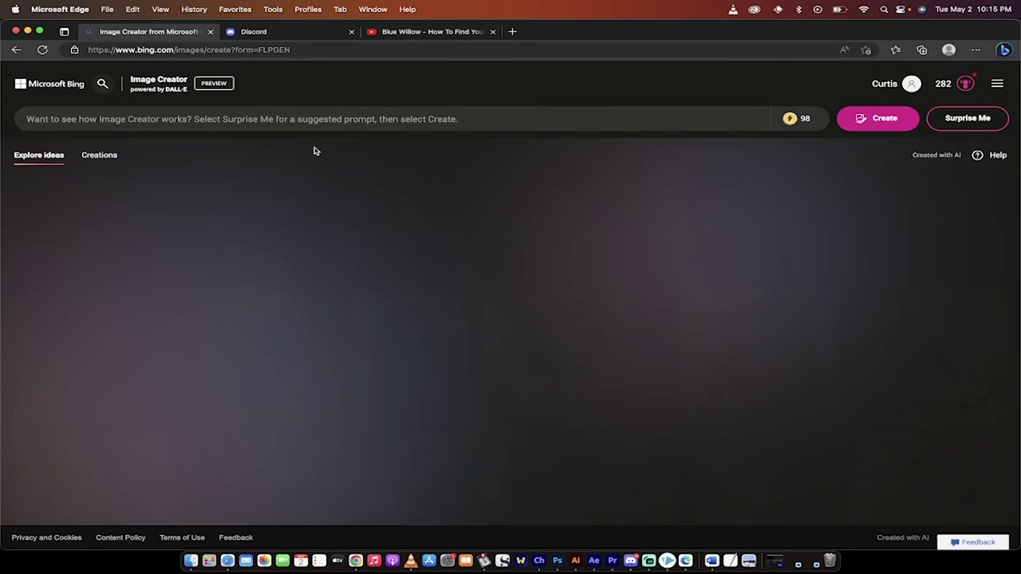
{"action": "key", "text": "super+v"}
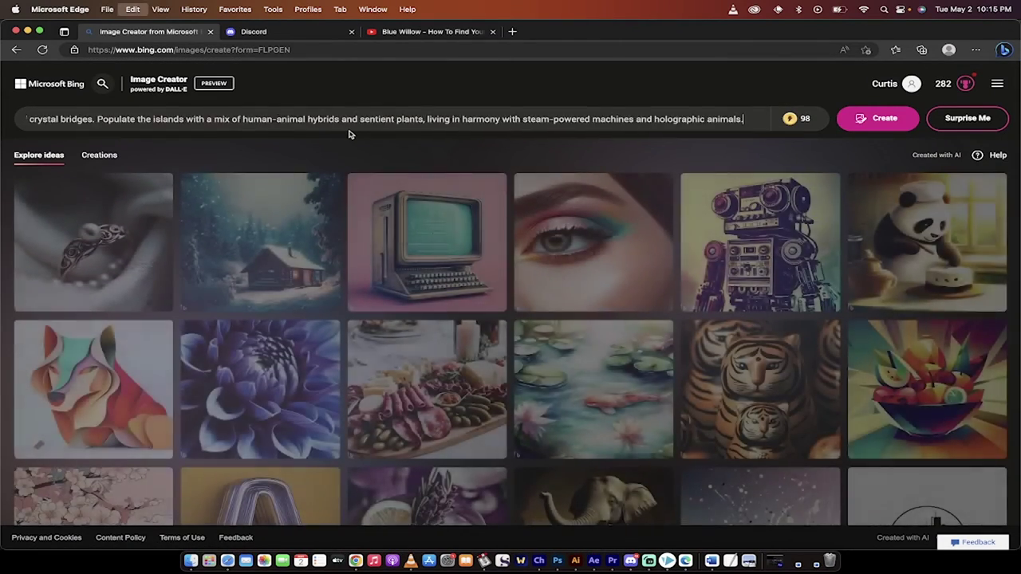
{"action": "left_click", "coordinate": [877, 117]}
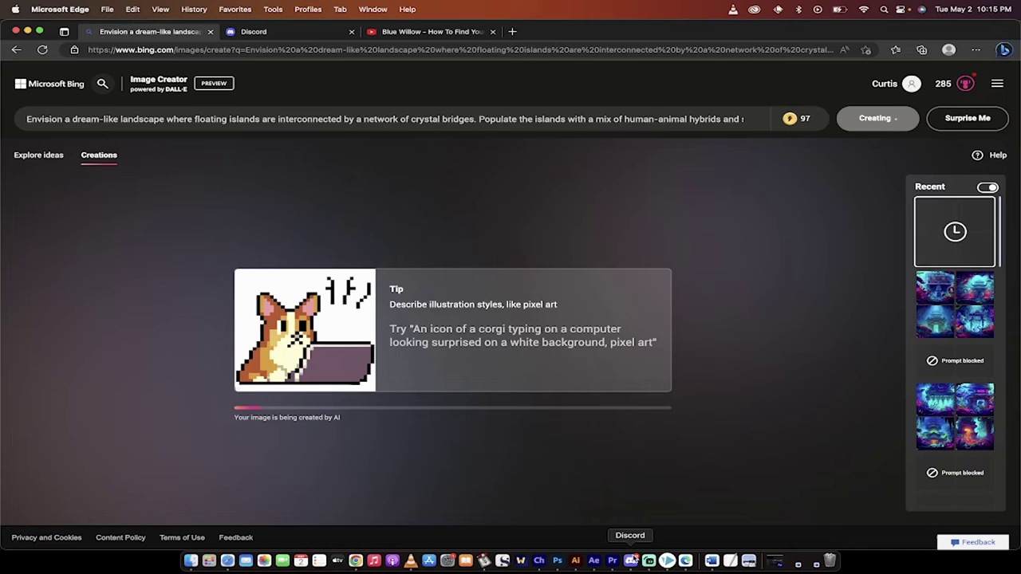
Switch to Discord and submit the copied floating-islands prompt to BlueWillow with the /imagine command.
{"action": "left_click", "coordinate": [630, 562]}
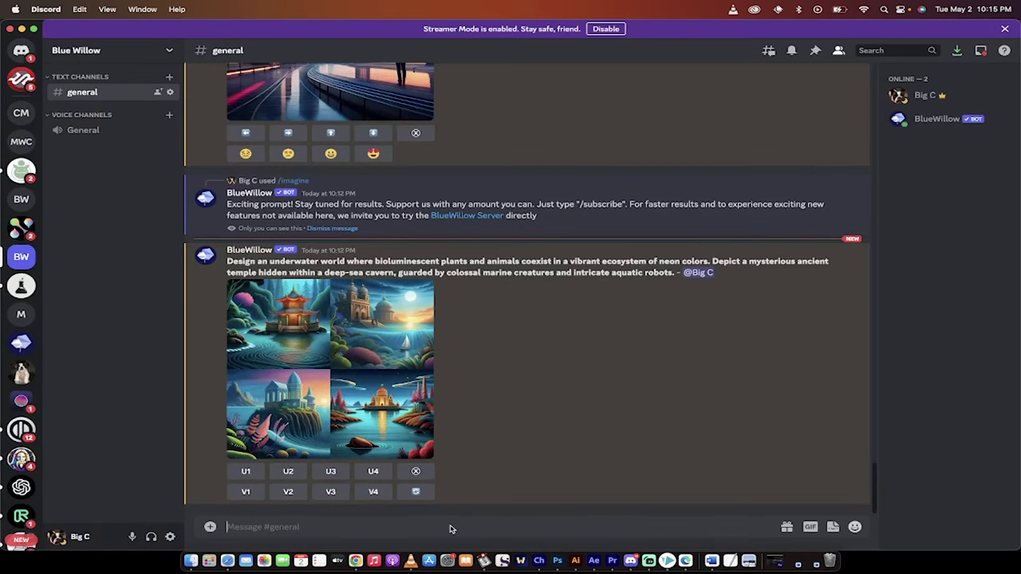
{"action": "type", "text": "/imagi"}
{"action": "key", "text": "Tab"}
{"action": "key", "text": "super+v"}
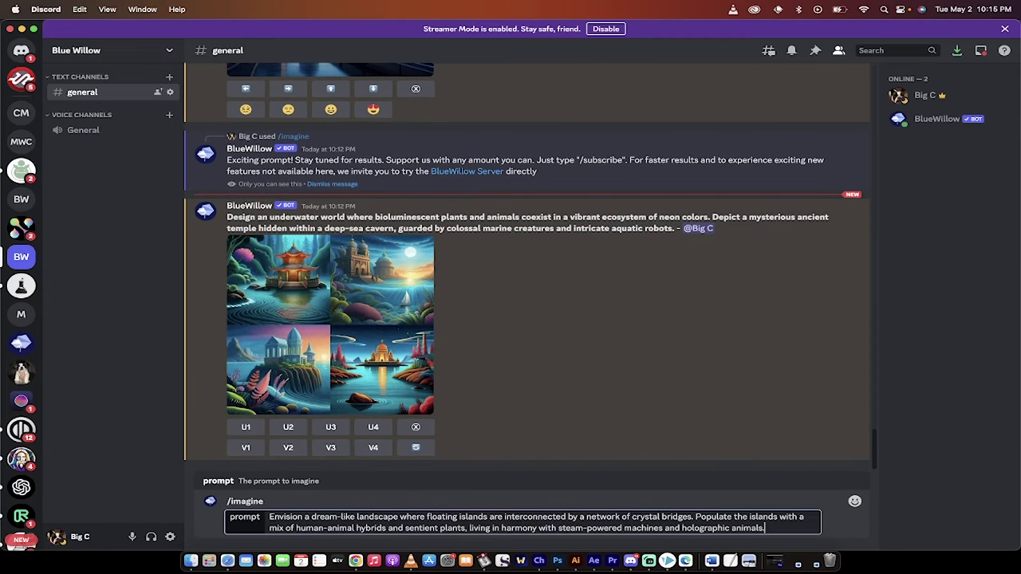
{"action": "key", "text": "Return"}
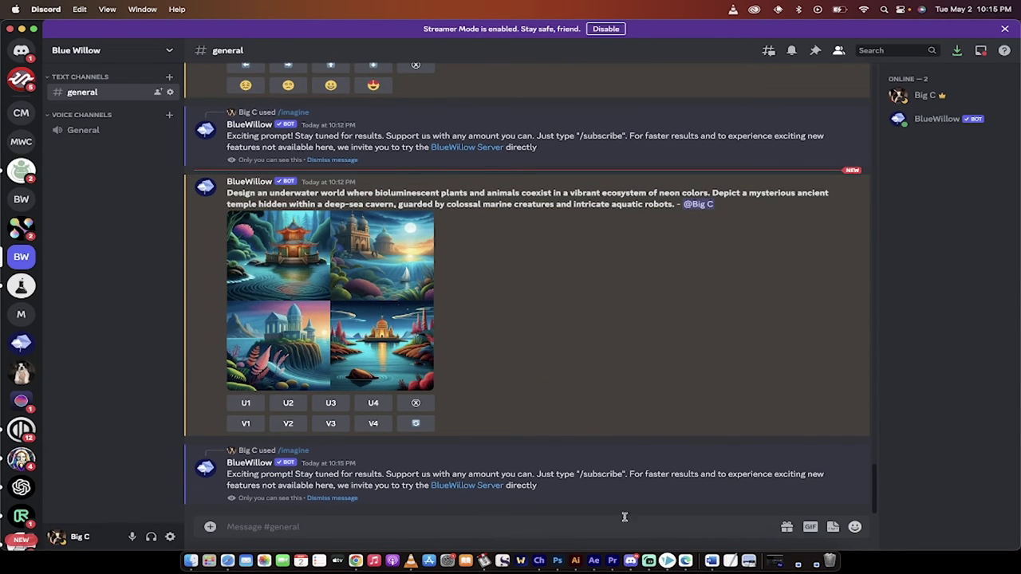
Return to Bing Image Creator in Edge and view each of its four floating-islands images enlarged.
{"action": "left_click", "coordinate": [686, 562]}
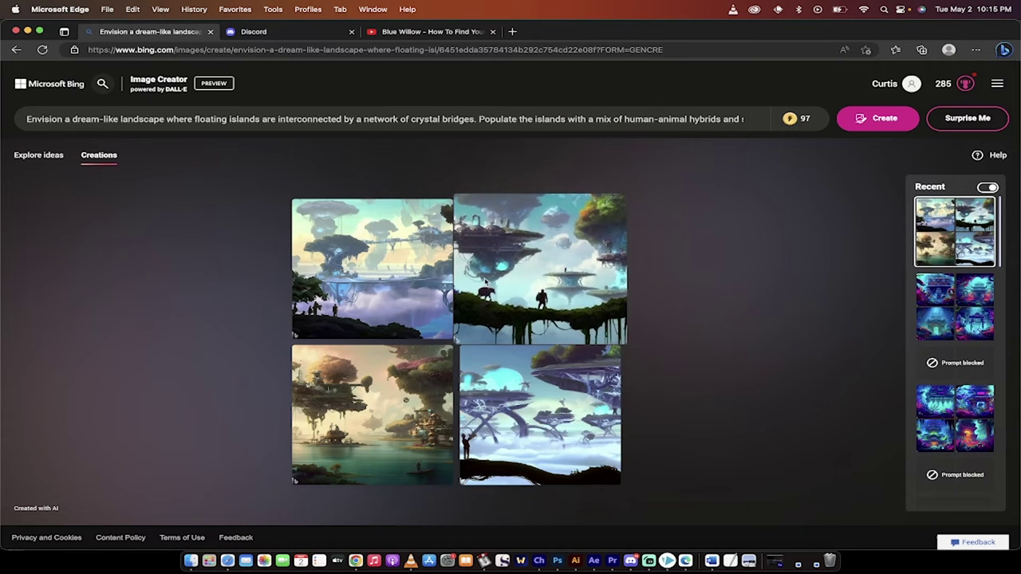
{"action": "left_click", "coordinate": [423, 320]}
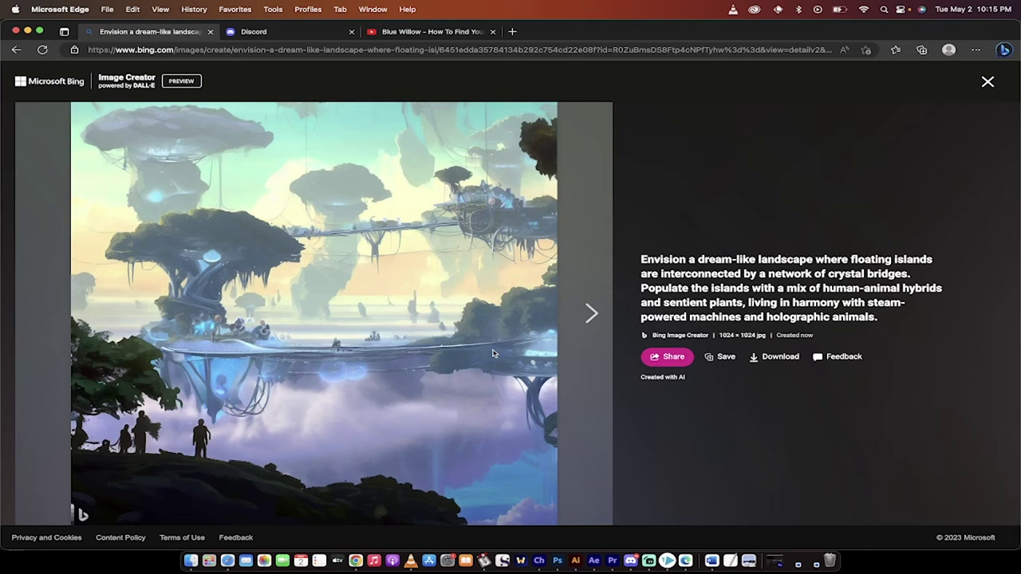
{"action": "left_click", "coordinate": [585, 314]}
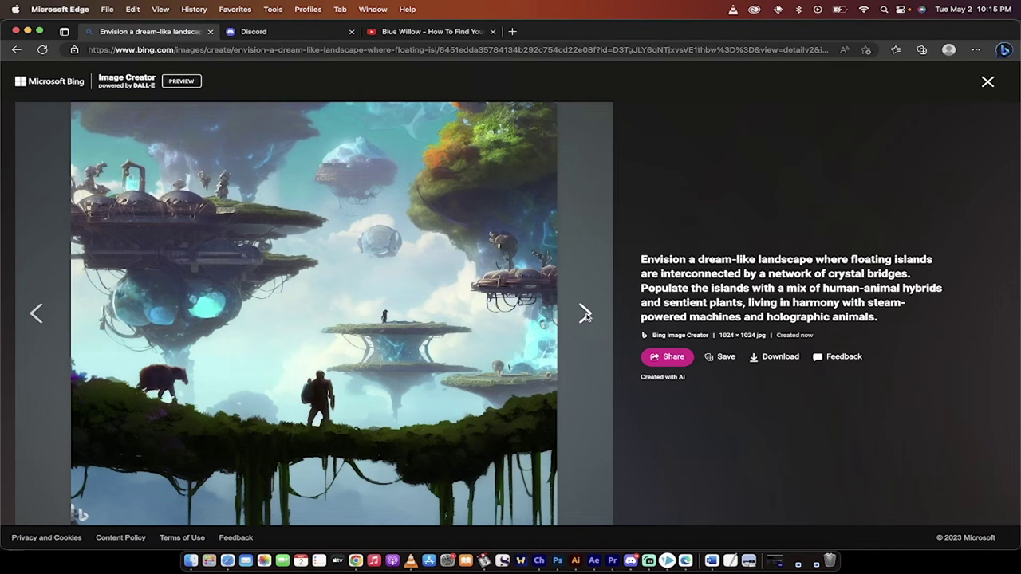
{"action": "left_click", "coordinate": [585, 314]}
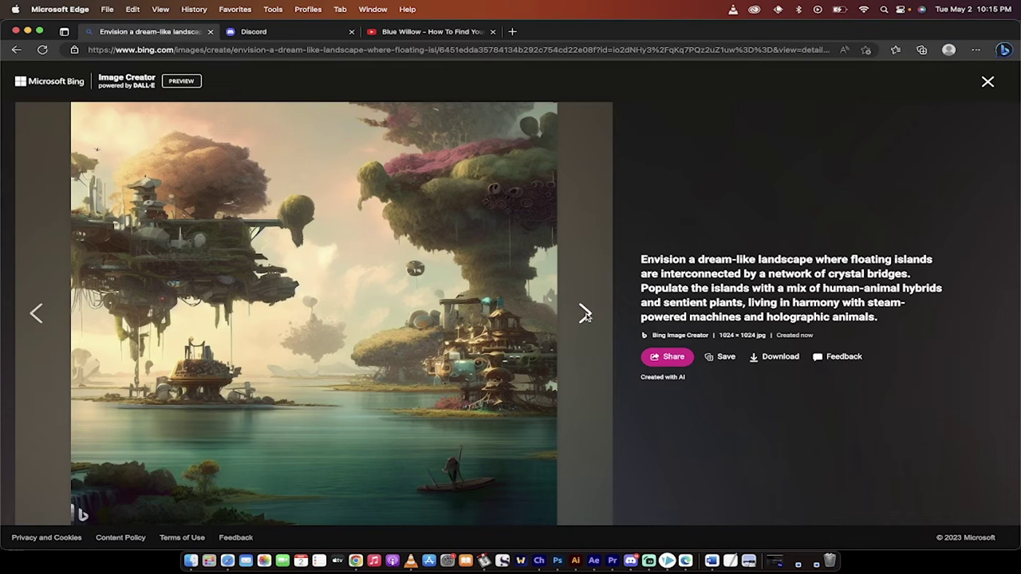
{"action": "left_click", "coordinate": [585, 315]}
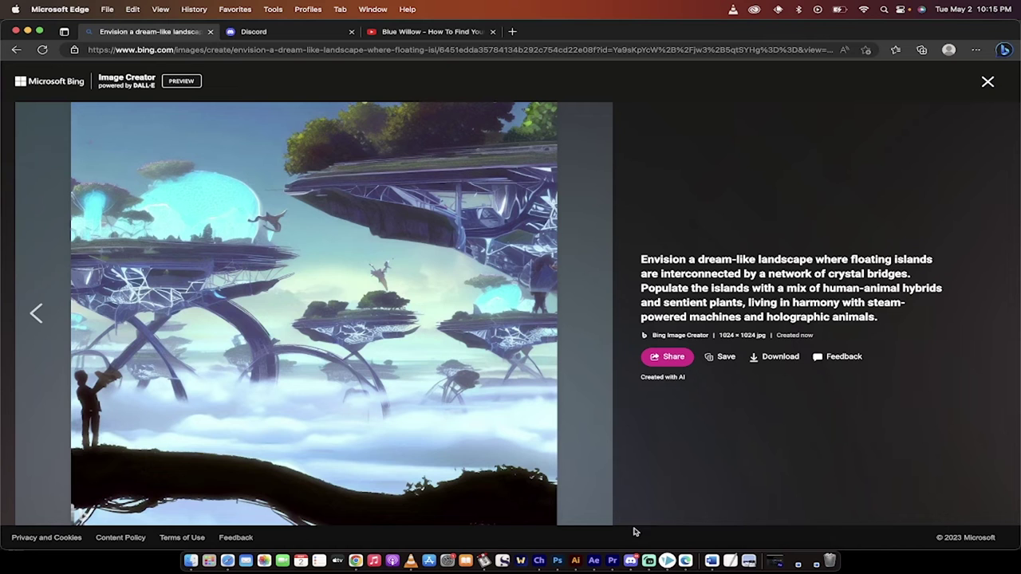
Switch to Discord and view BlueWillow's four-image grid for the floating-islands prompt enlarged.
{"action": "left_click", "coordinate": [630, 560]}
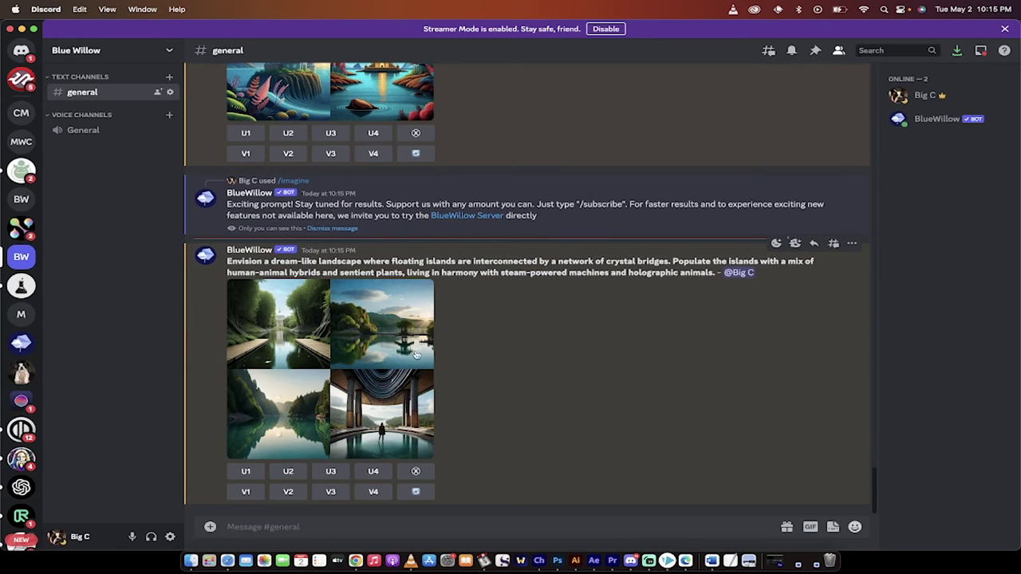
{"action": "left_click", "coordinate": [327, 355]}
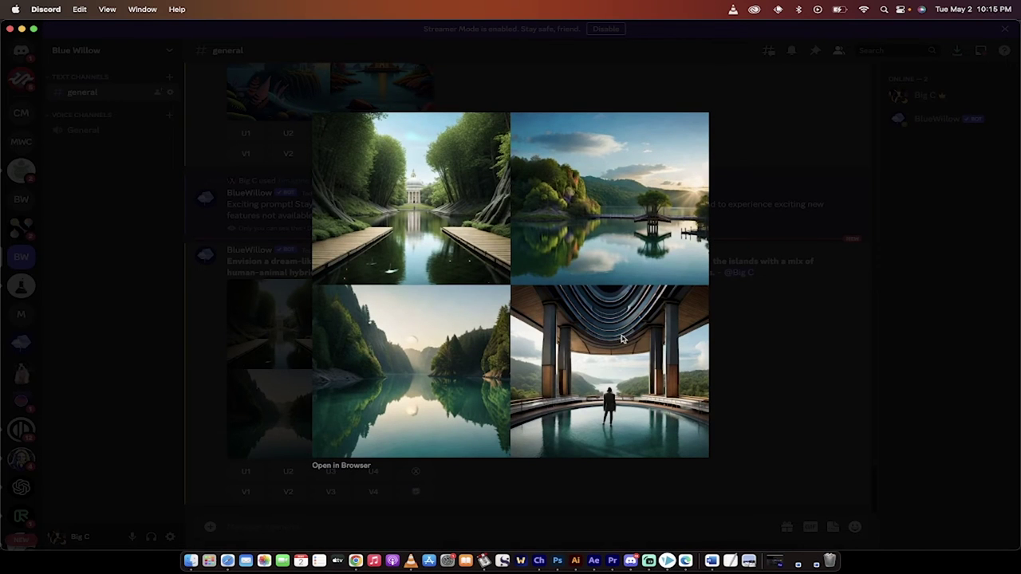
{"action": "left_click", "coordinate": [742, 354]}
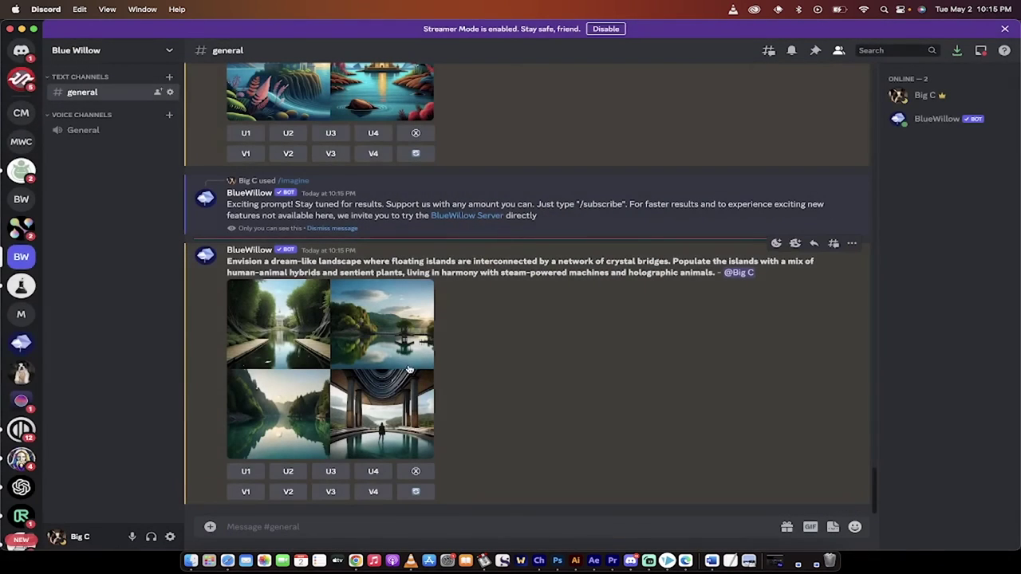
Upscale BlueWillow's third and fourth floating-islands images and view each upscaled result enlarged.
{"action": "left_click", "coordinate": [328, 473]}
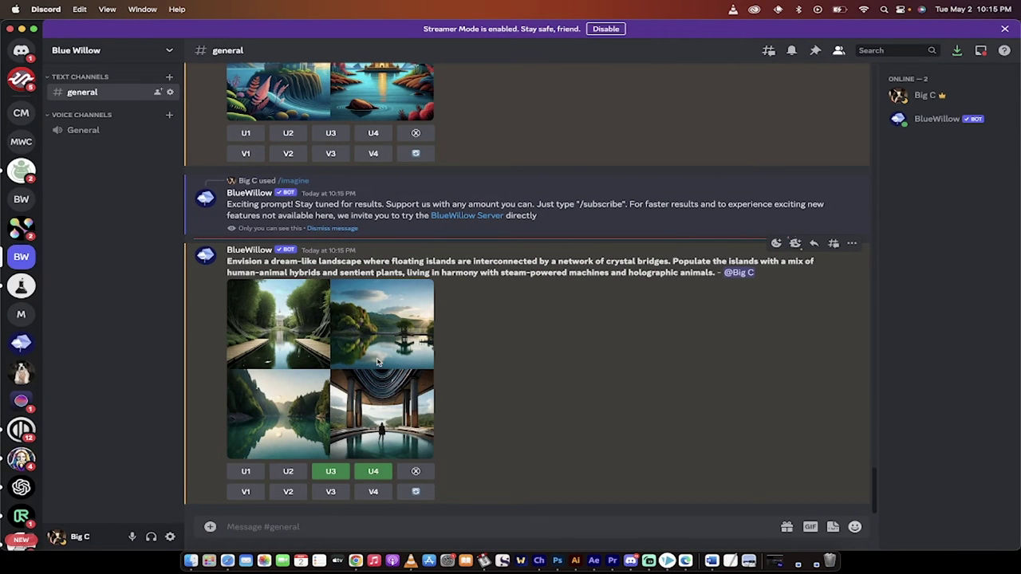
{"action": "left_click", "coordinate": [355, 324]}
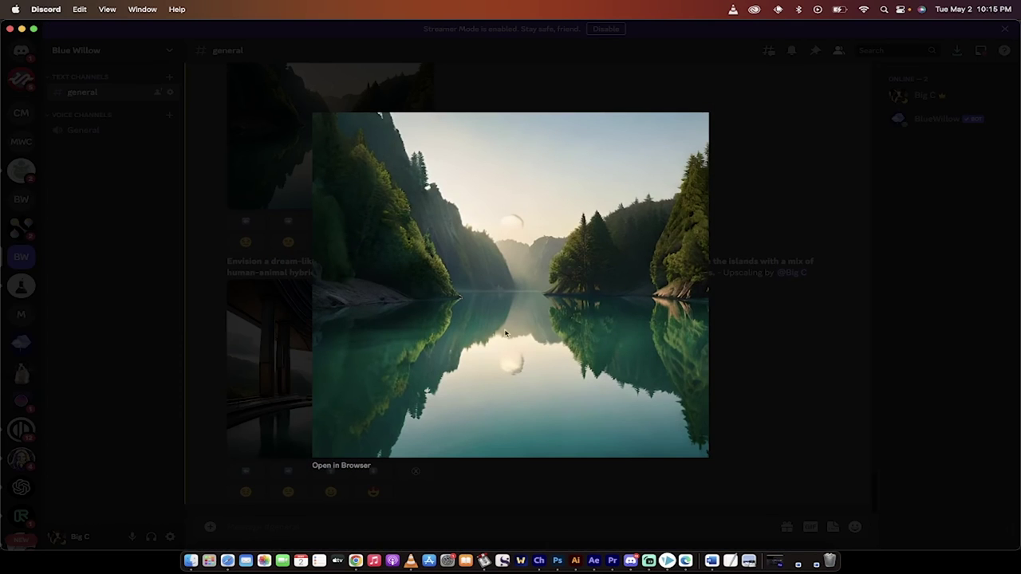
{"action": "left_click", "coordinate": [748, 358]}
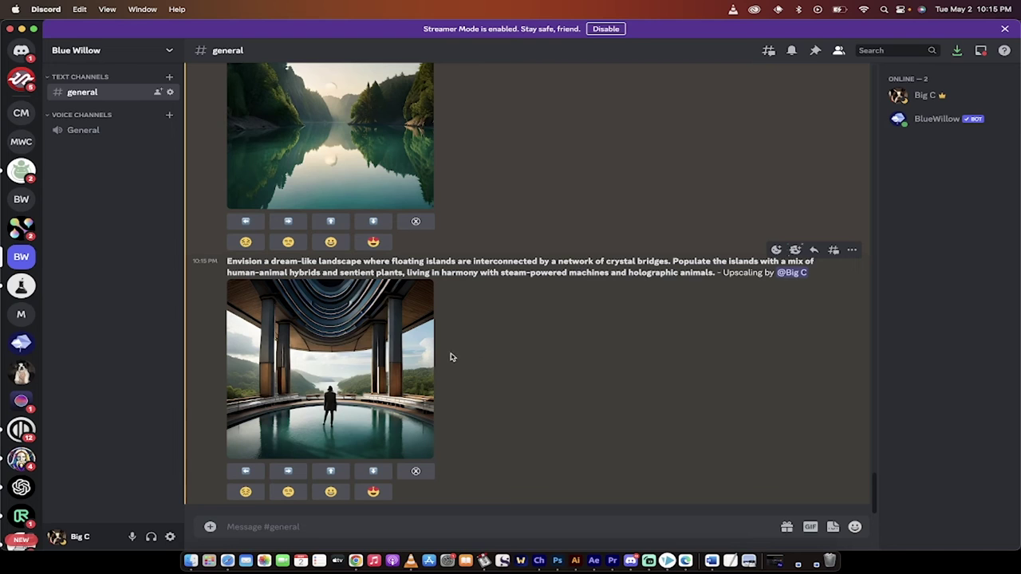
{"action": "left_click", "coordinate": [356, 371]}
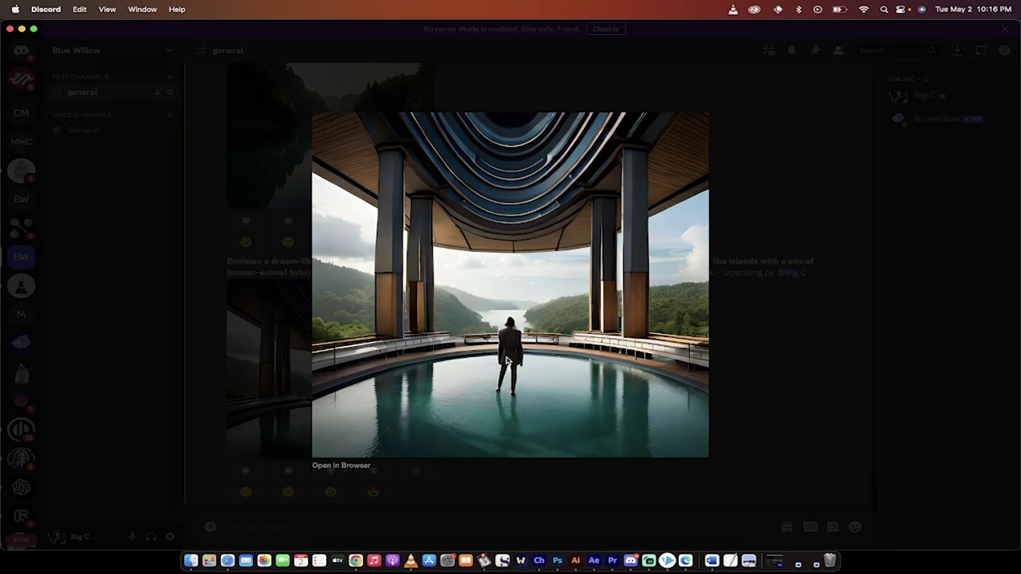
{"action": "left_click", "coordinate": [761, 324]}
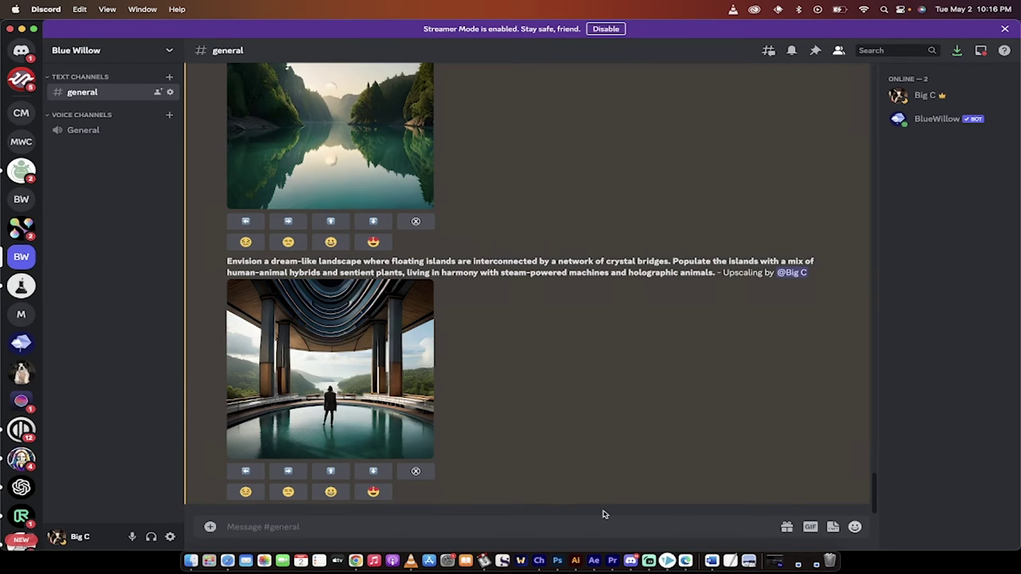
Submit the prompt "french bulldog reading a book" to BlueWillow with the /imagine command.
{"action": "type", "text": "/"}
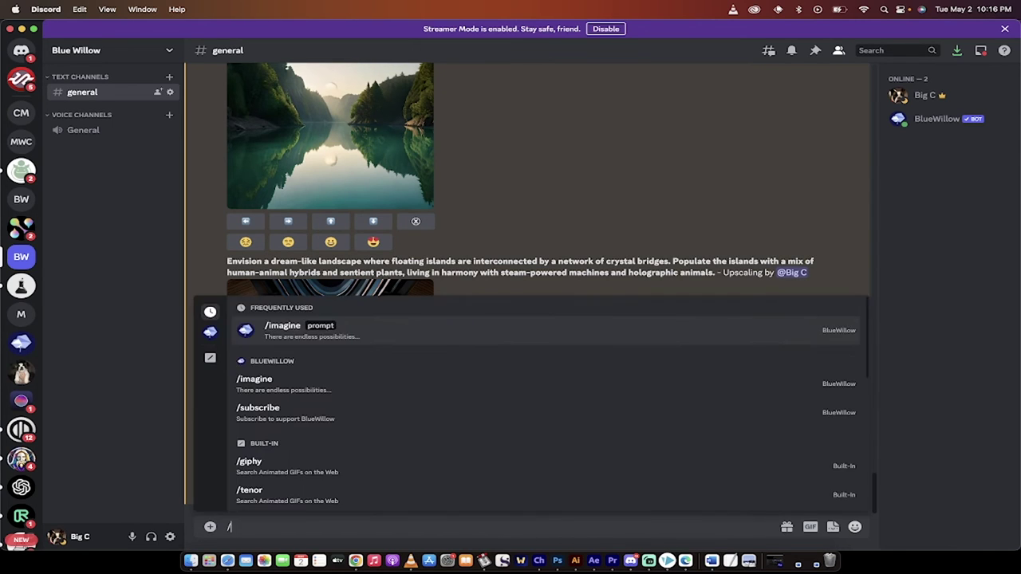
{"action": "type", "text": "imagine"}
{"action": "key", "text": "Tab"}
{"action": "type", "text": "french bu"}
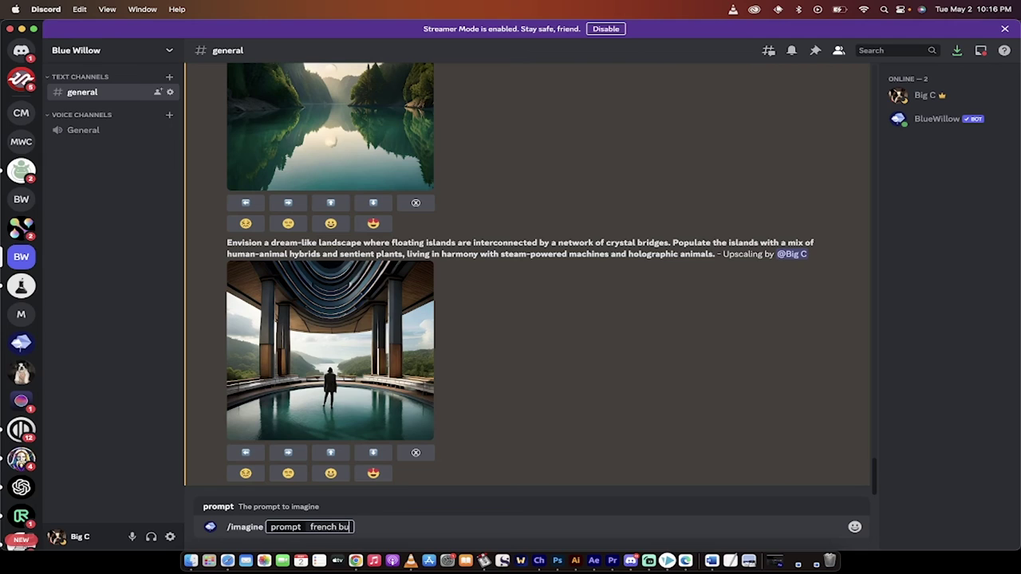
{"action": "type", "text": "lldog reading"}
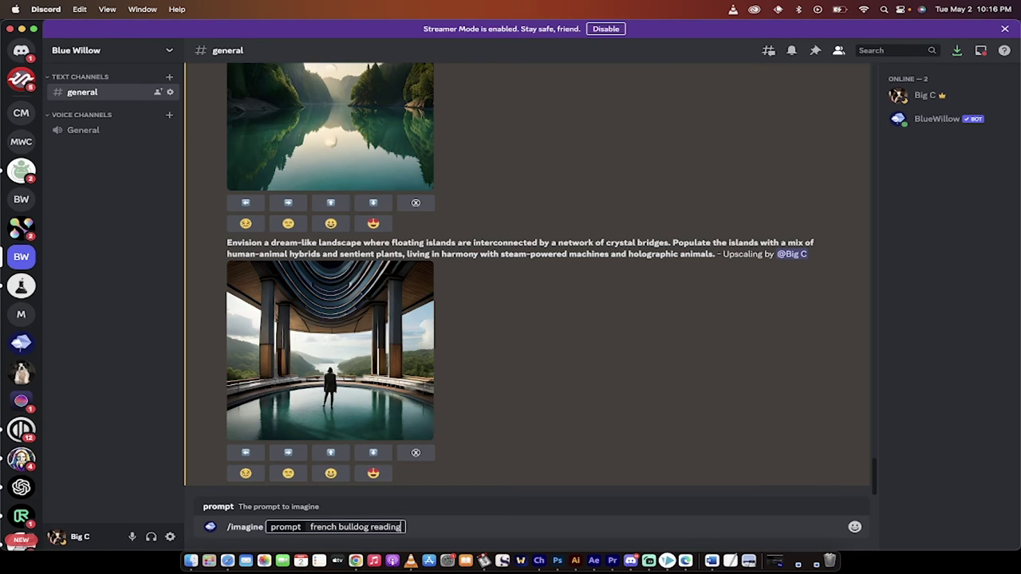
{"action": "type", "text": " a book"}
{"action": "key", "text": "Return"}
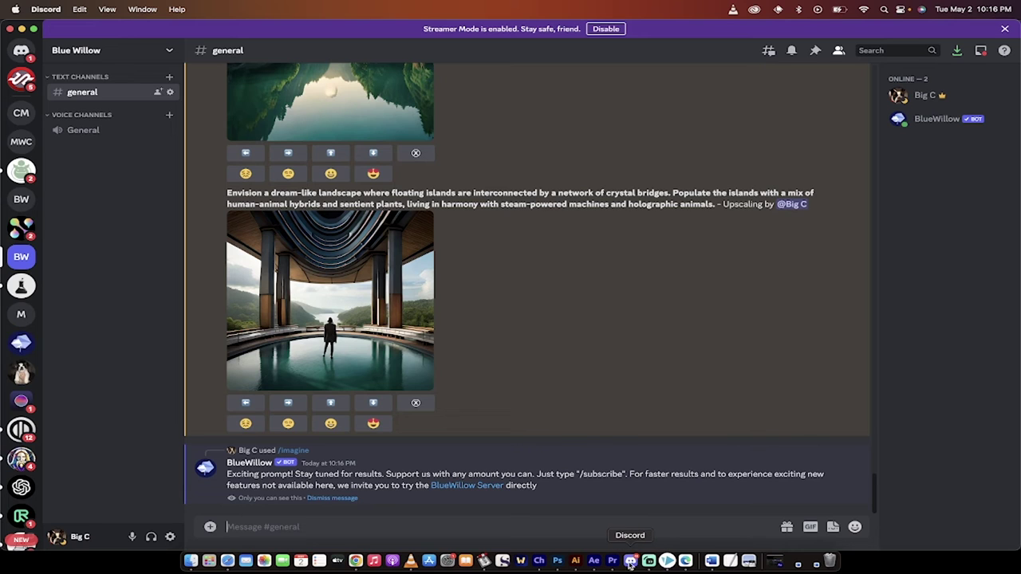
In Edge, start a fresh Image Creator page, close the old results tab, and generate images for "french bulldog reading a book".
{"action": "left_click", "coordinate": [686, 561]}
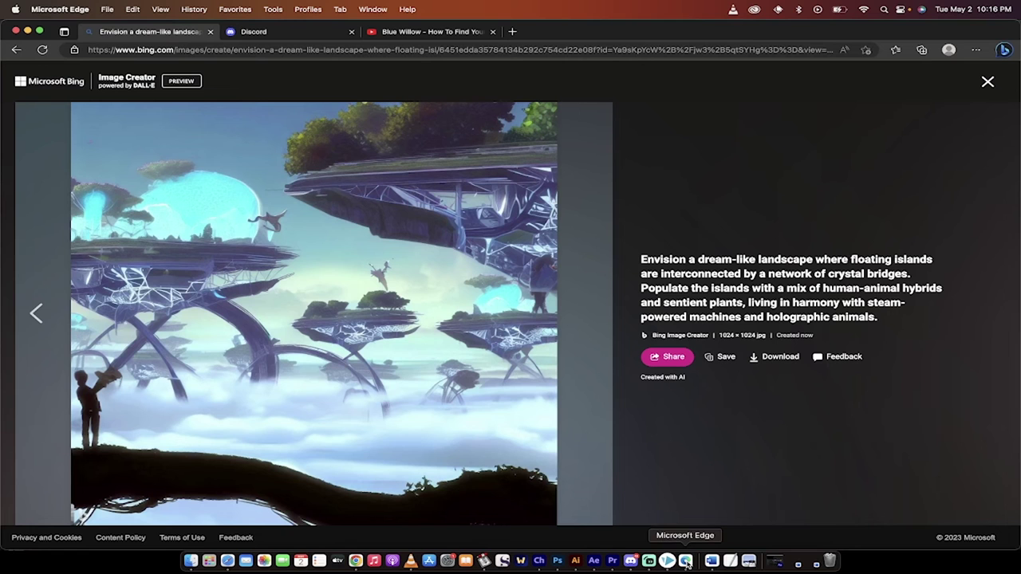
{"action": "left_click", "coordinate": [147, 83]}
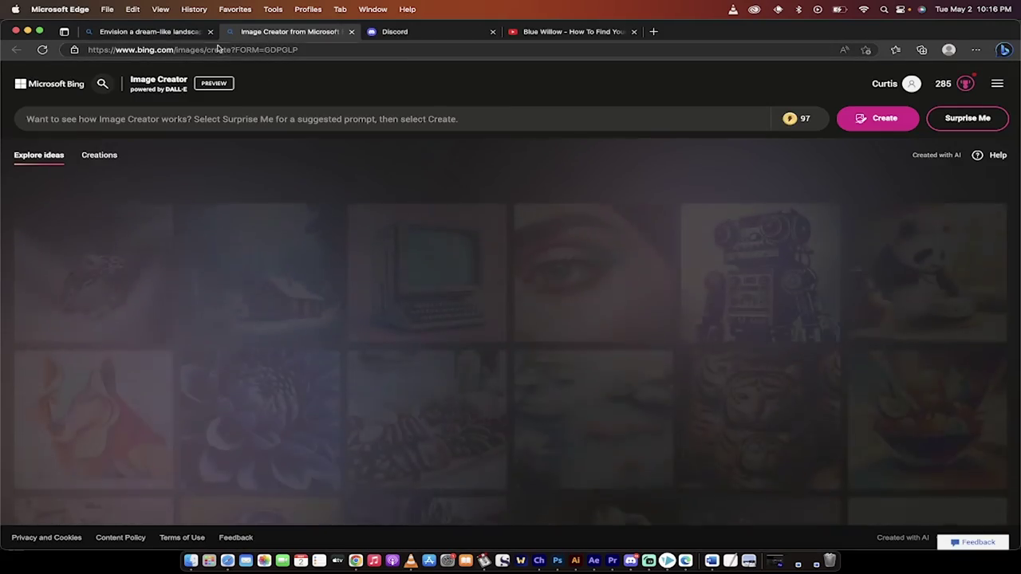
{"action": "left_click", "coordinate": [210, 31]}
{"action": "left_click", "coordinate": [179, 119]}
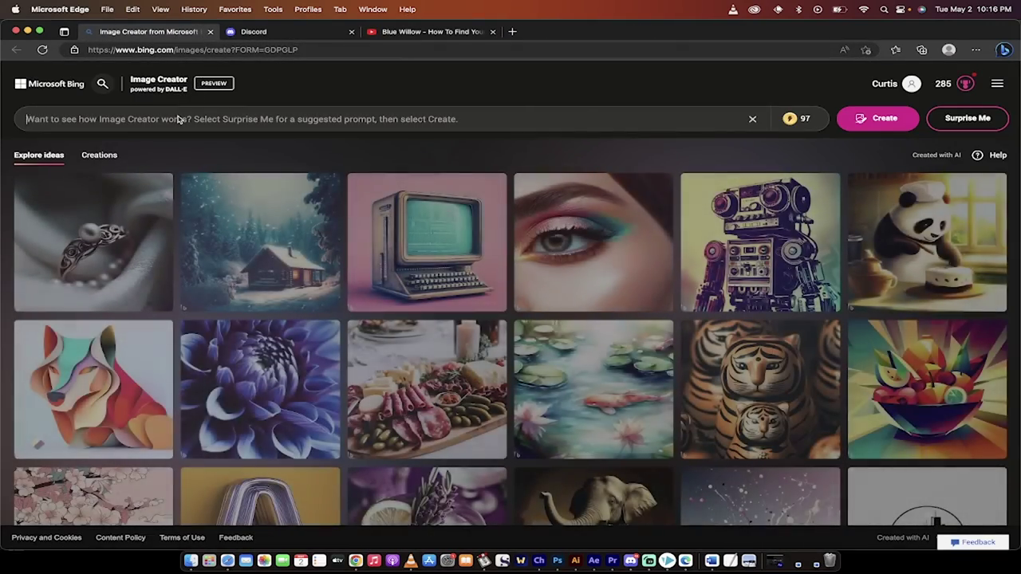
{"action": "type", "text": "french bulldog rea"}
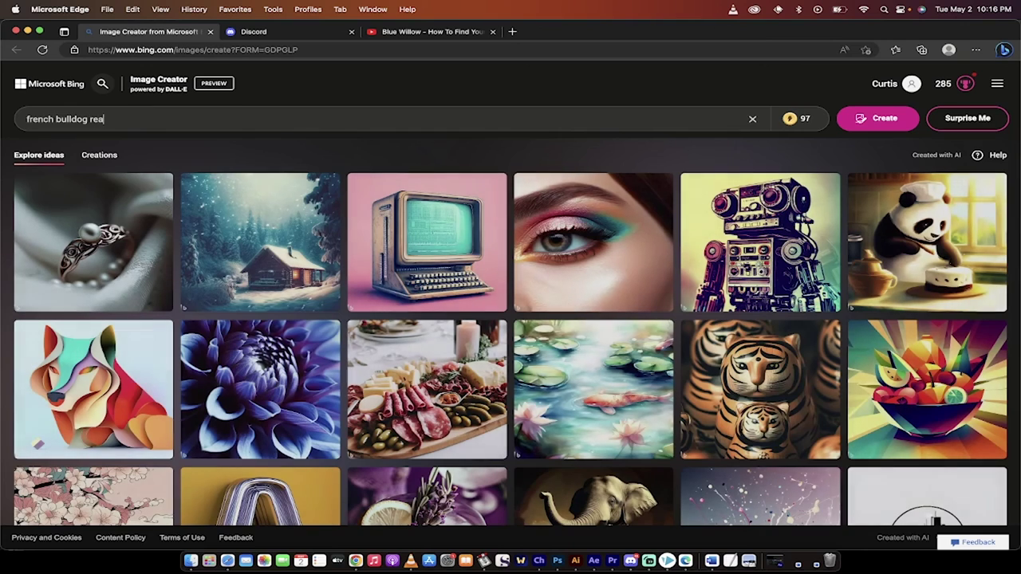
{"action": "type", "text": "ding a book"}
{"action": "key", "text": "Return"}
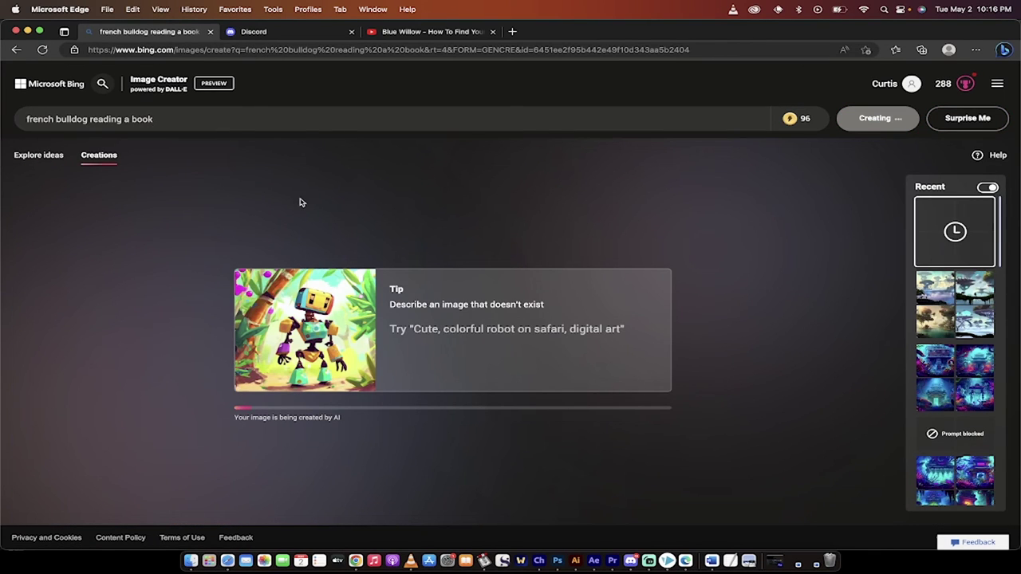
View each of Bing's four French bulldog images enlarged.
{"action": "mouse_move", "coordinate": [789, 120]}
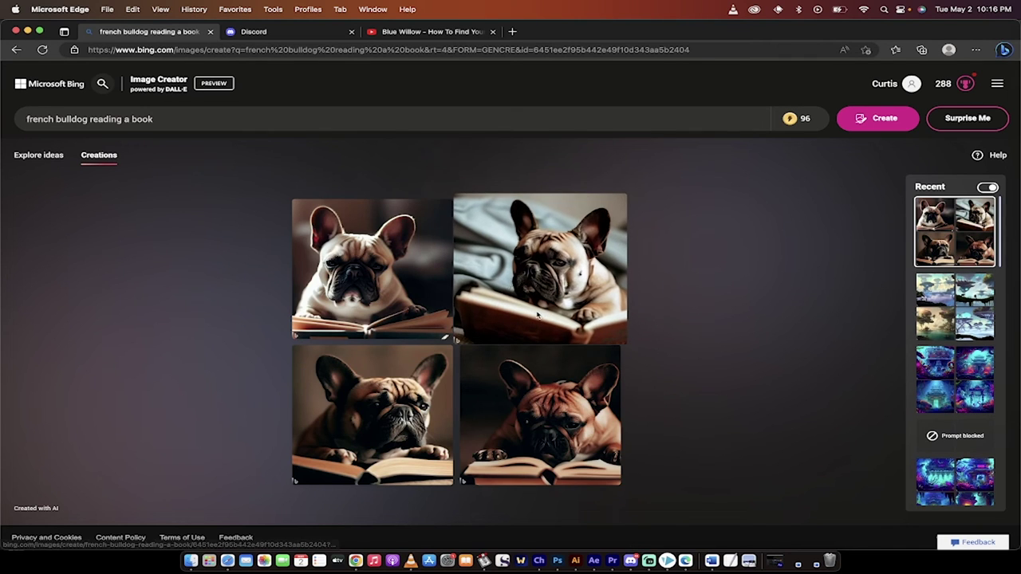
{"action": "left_click", "coordinate": [414, 397]}
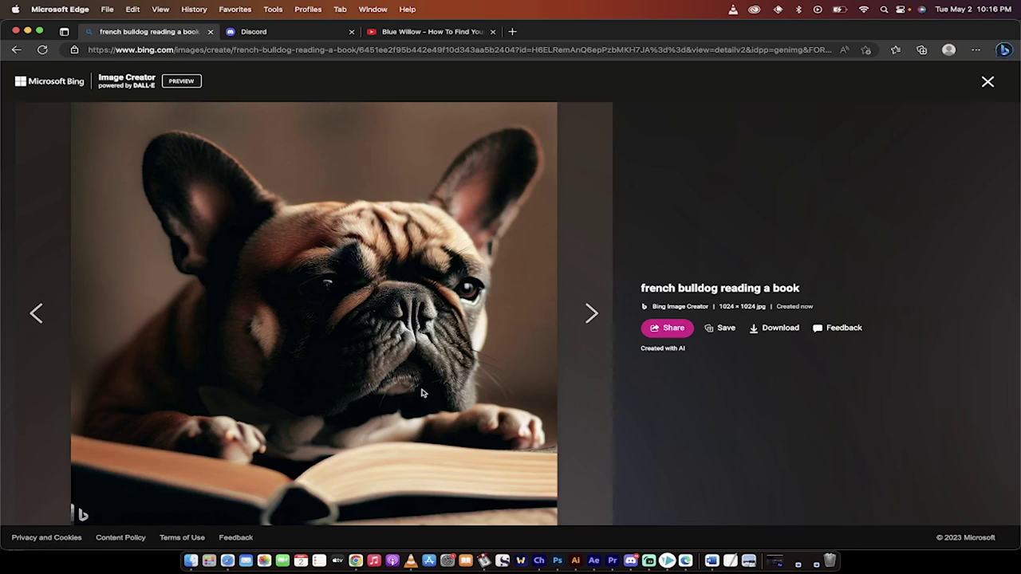
{"action": "left_click", "coordinate": [585, 314]}
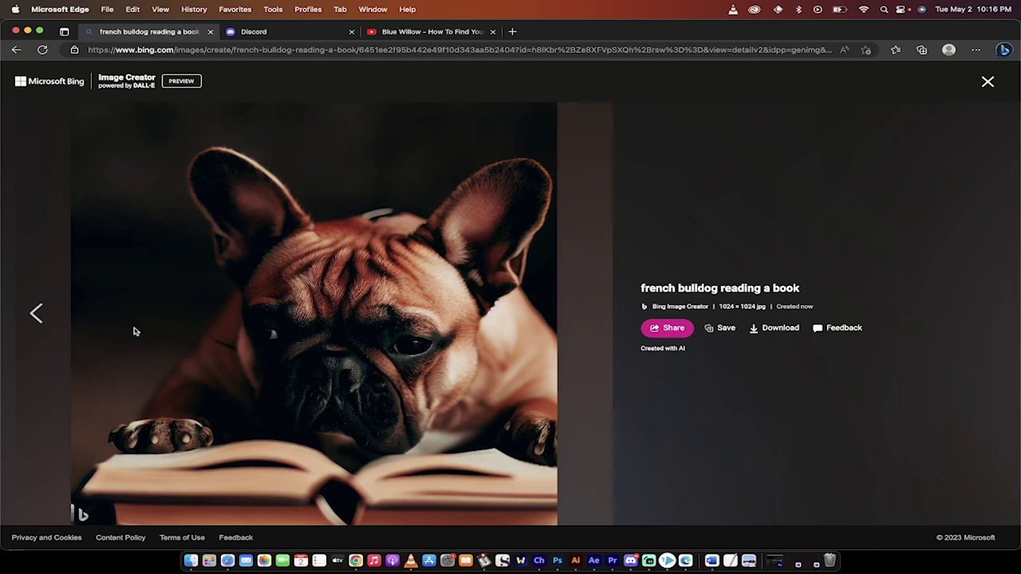
{"action": "left_click", "coordinate": [40, 315]}
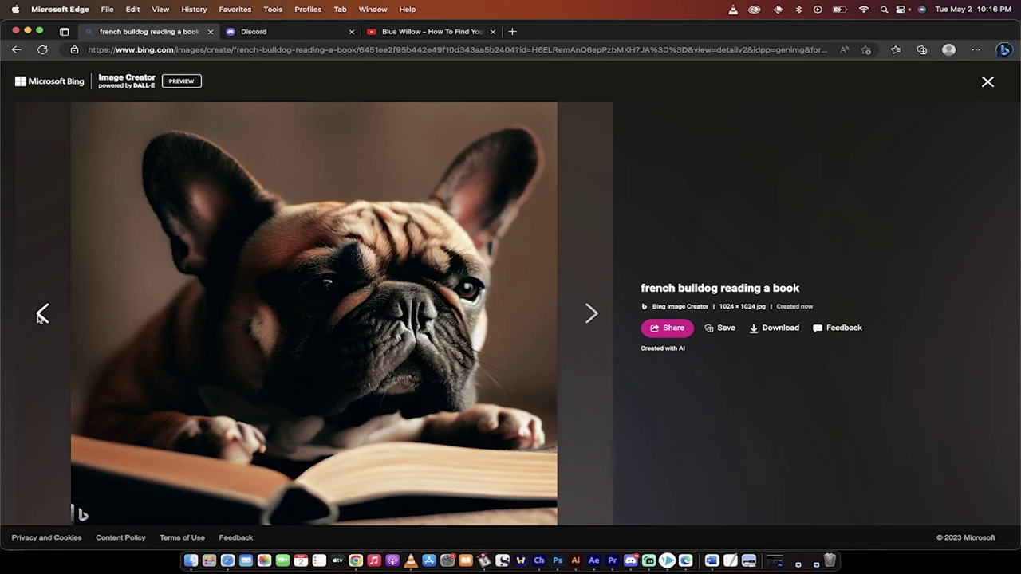
{"action": "left_click", "coordinate": [42, 315]}
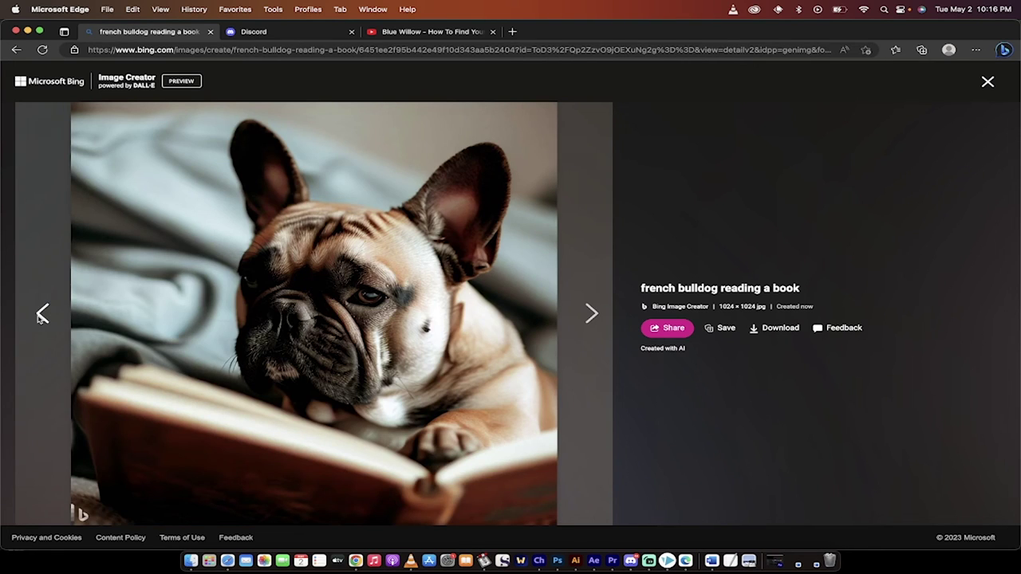
{"action": "left_click", "coordinate": [41, 315]}
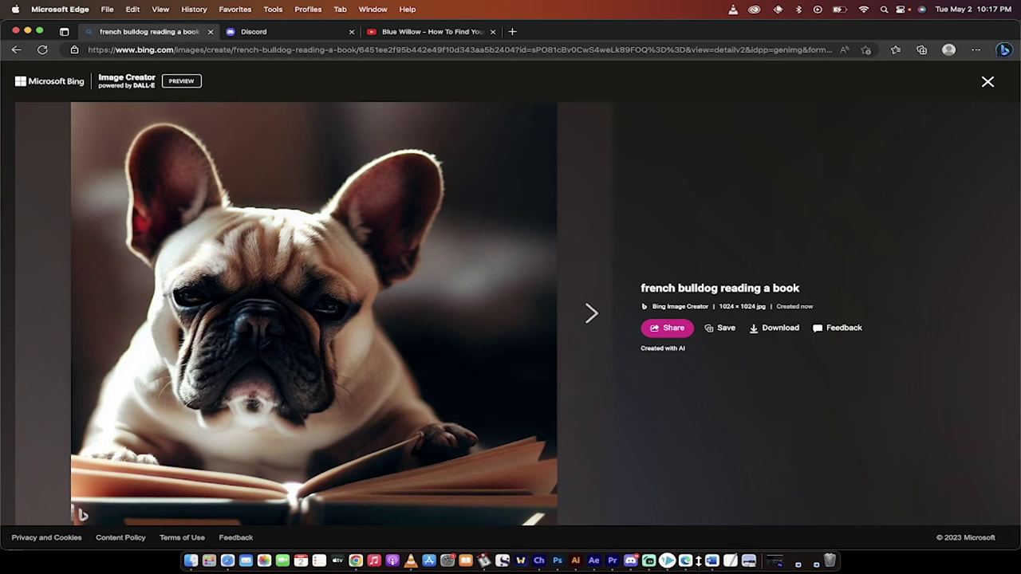
Switch to Discord and view BlueWillow's four-image French bulldog grid enlarged.
{"action": "left_click", "coordinate": [630, 562]}
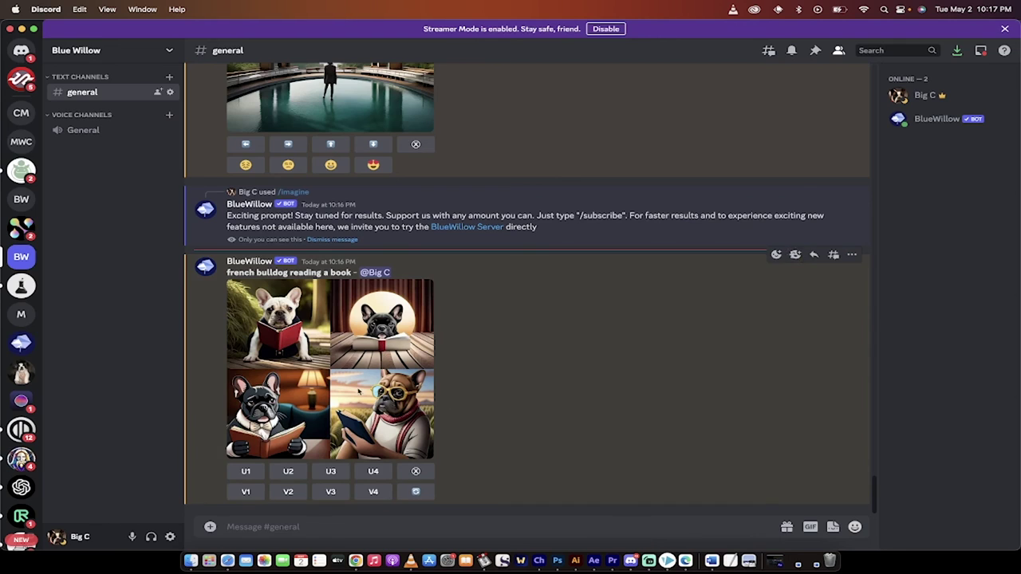
{"action": "left_click", "coordinate": [415, 374]}
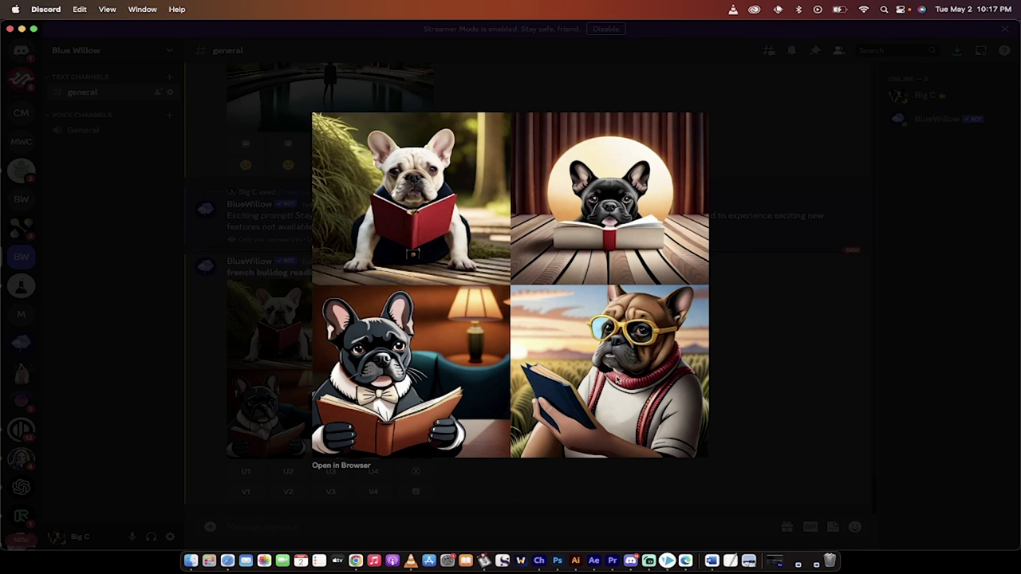
{"action": "left_click", "coordinate": [756, 385]}
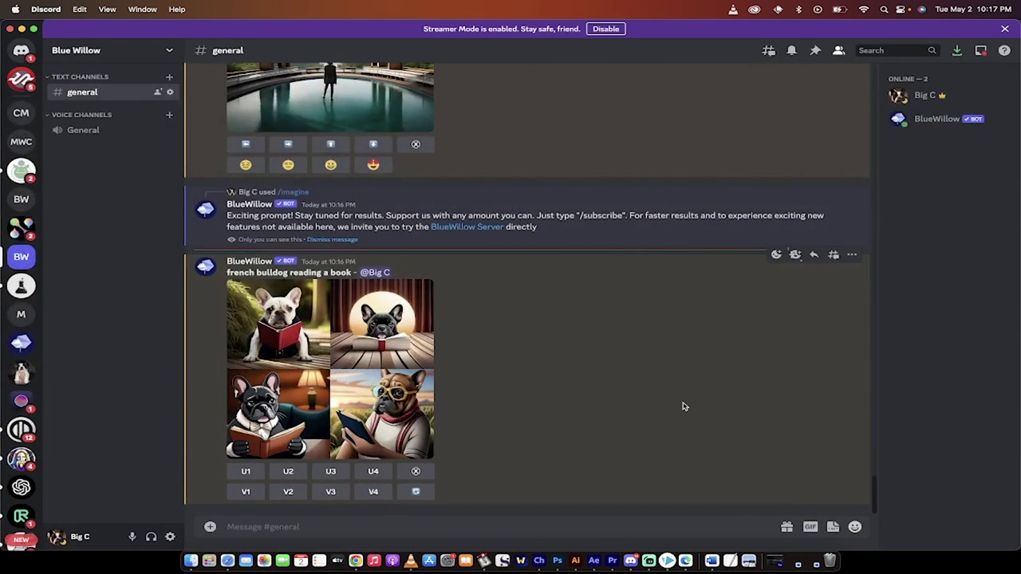